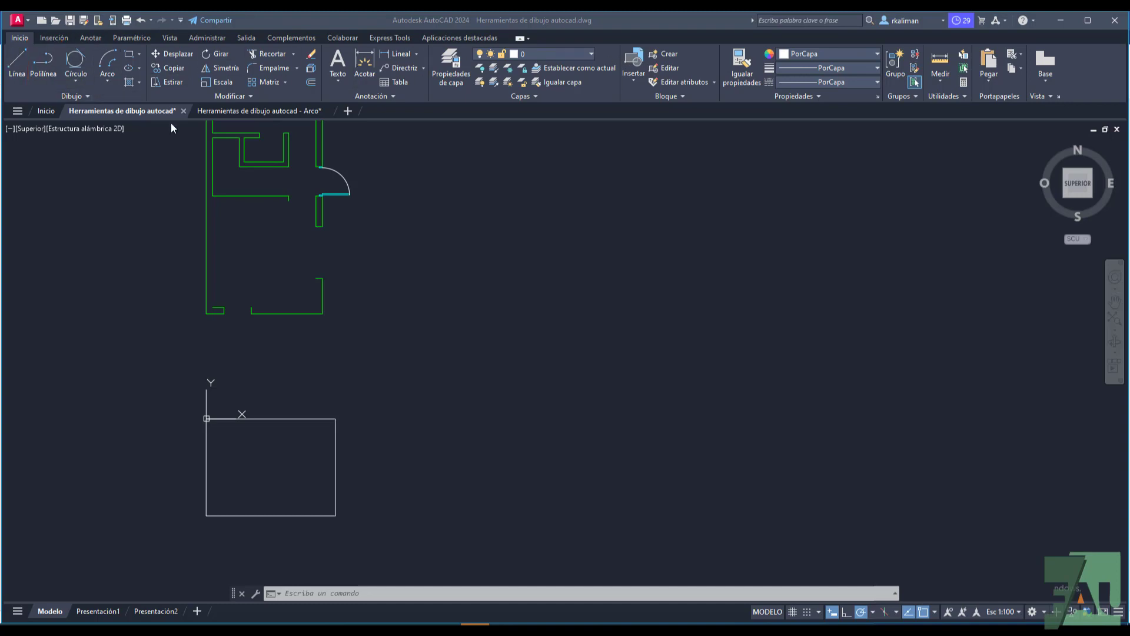
left_click(341, 591)
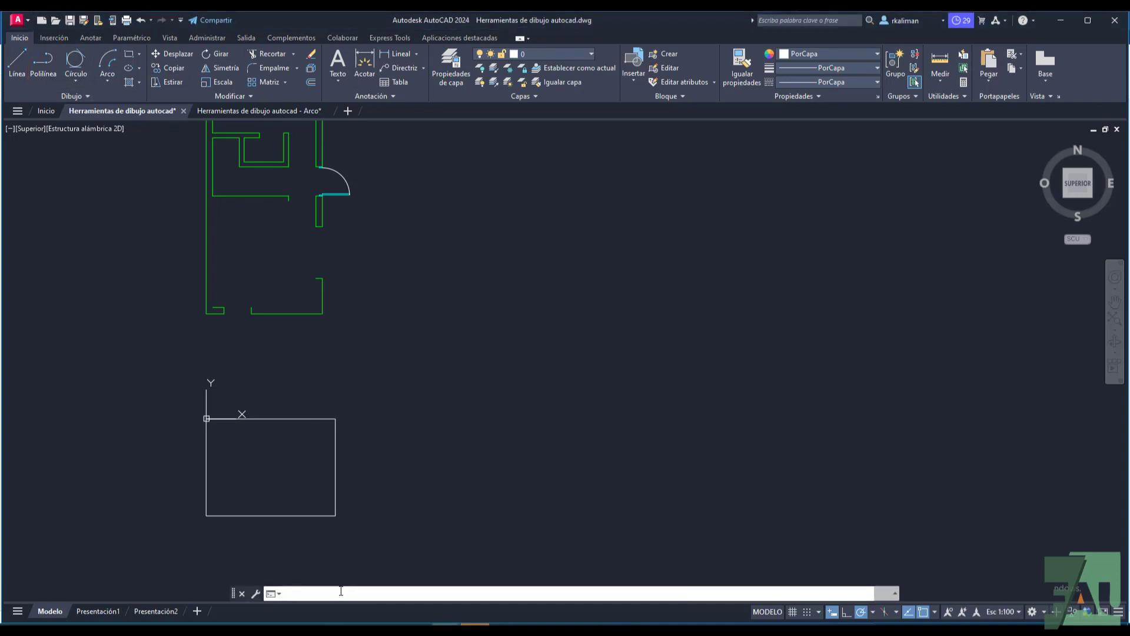
type("poli")
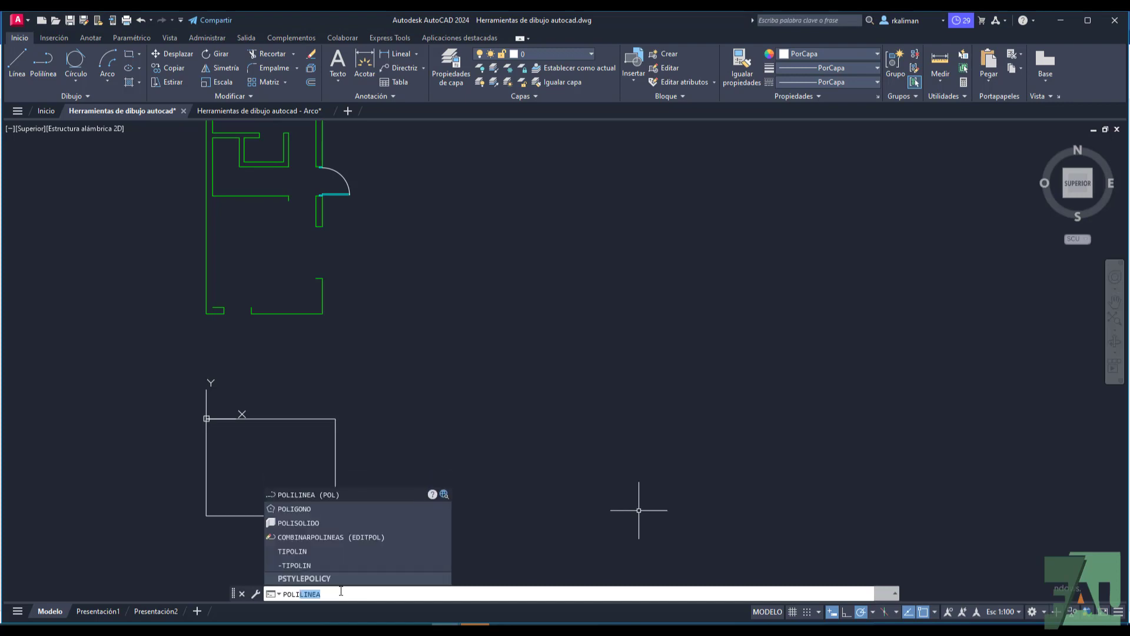
left_click(302, 496)
key("Escape")
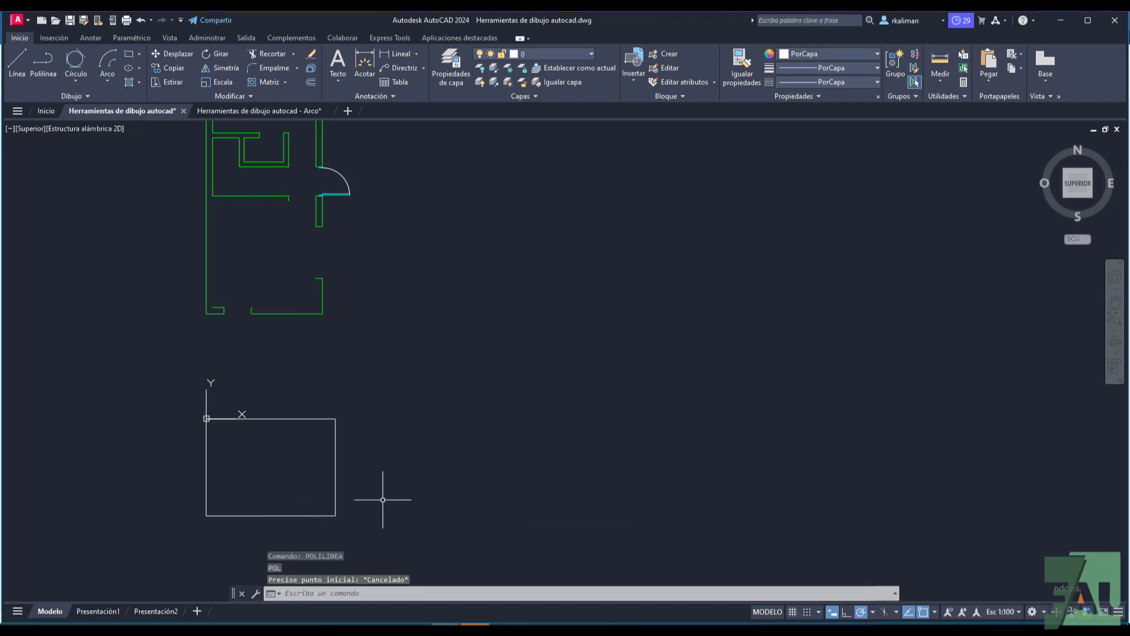
type("p")
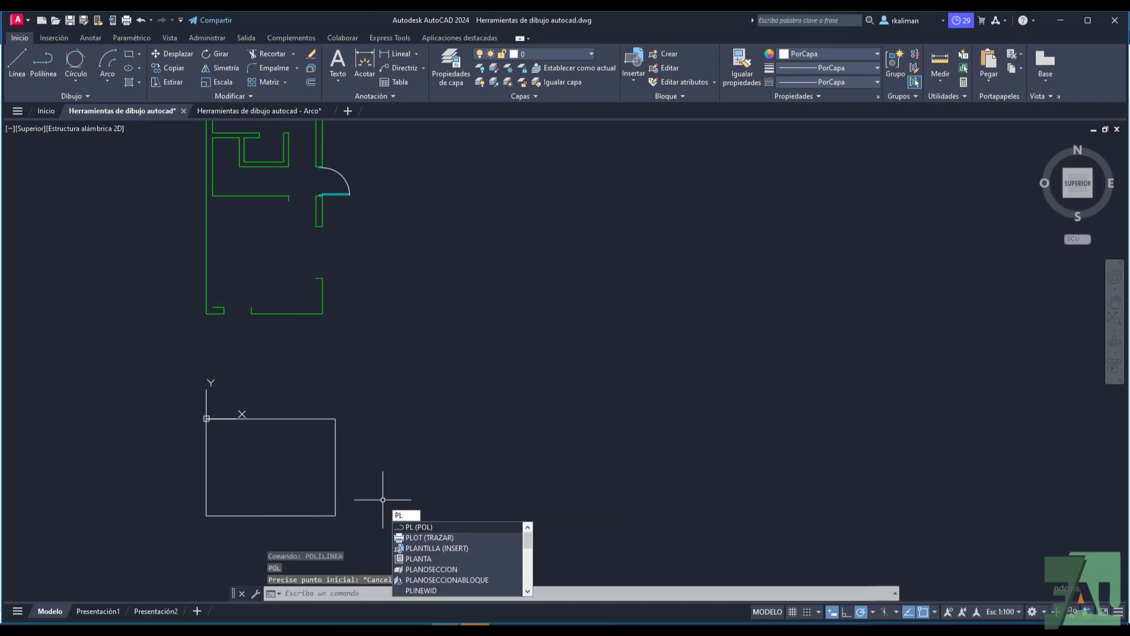
key("Return")
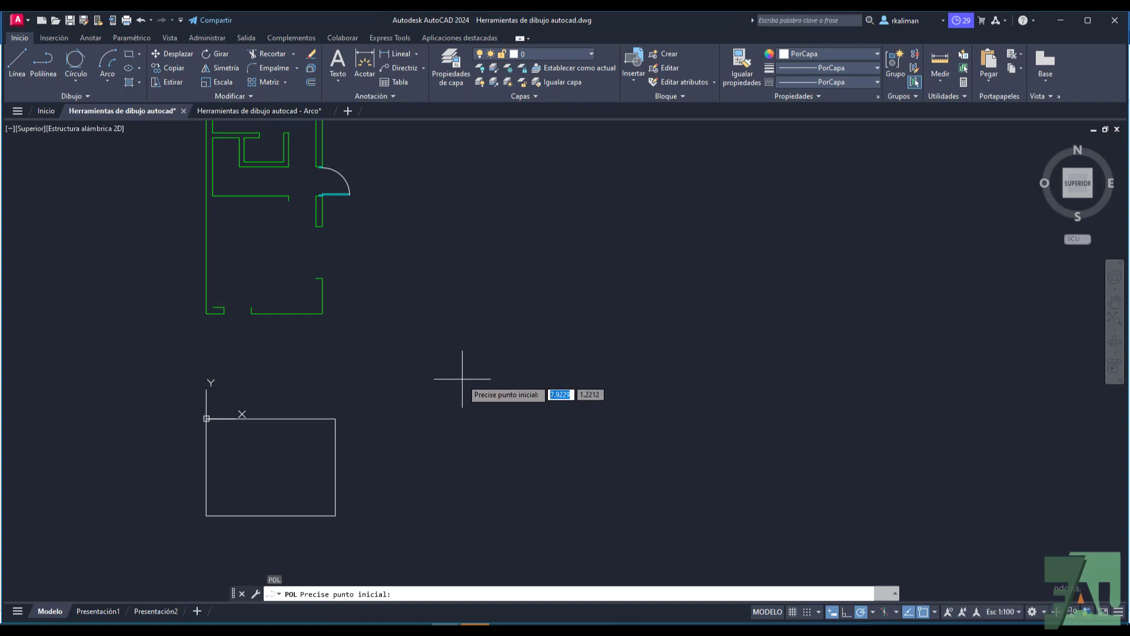
left_click(498, 363)
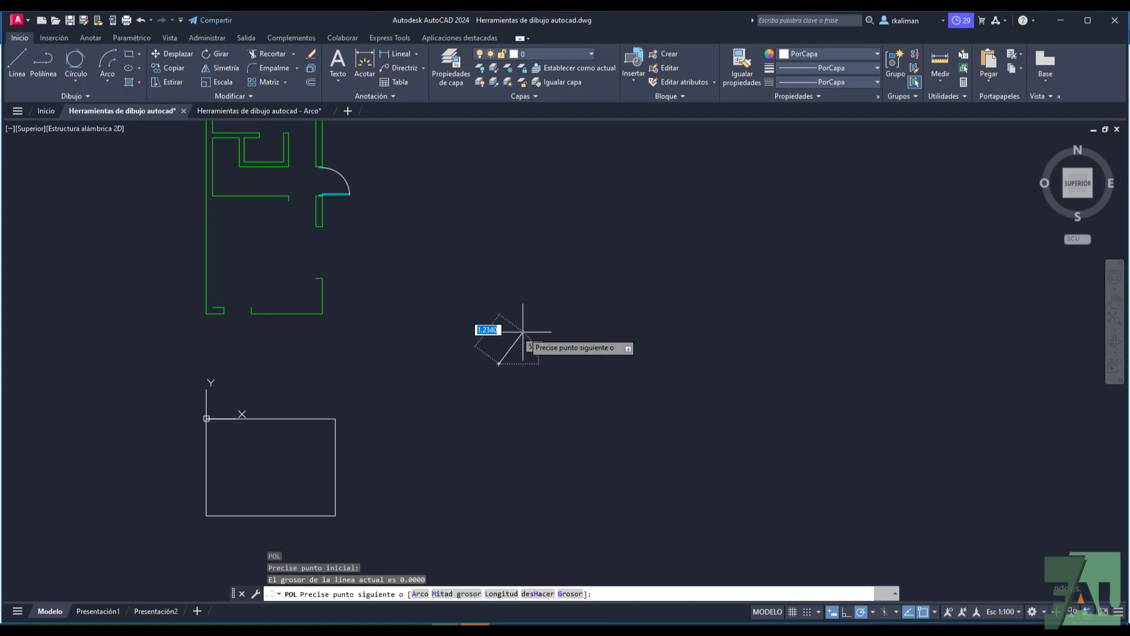
key("Escape")
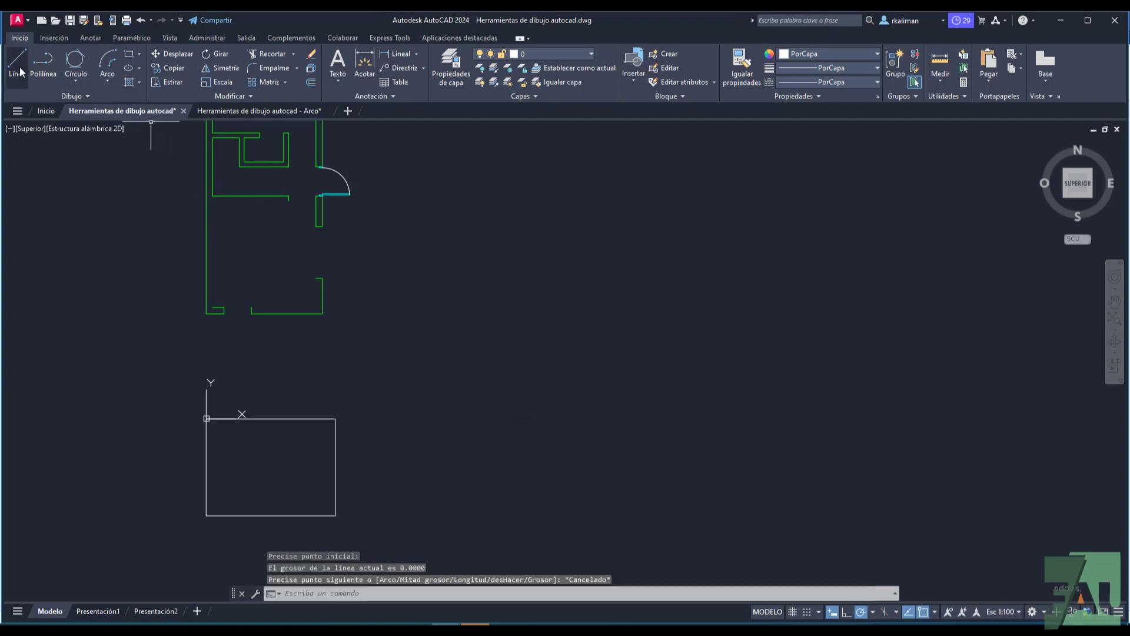
Step: Draw a closed polyline rectangle 4 units wide and 3 high, starting 1 unit to the right of the existing rectangle's upper-right corner
left_click(44, 61)
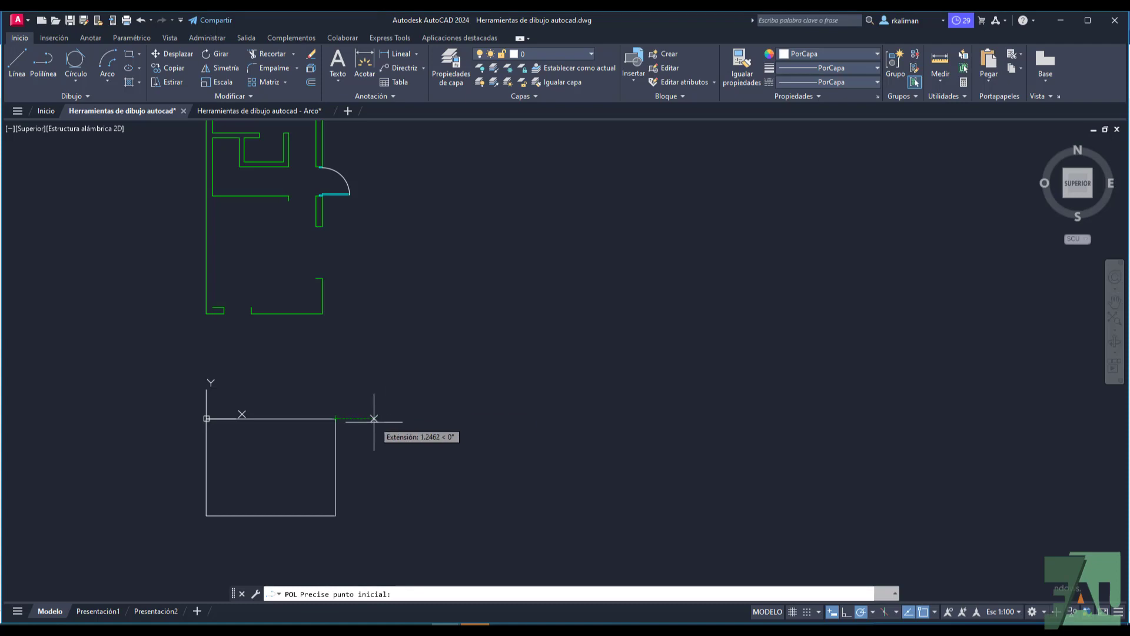
type("1")
key("Return")
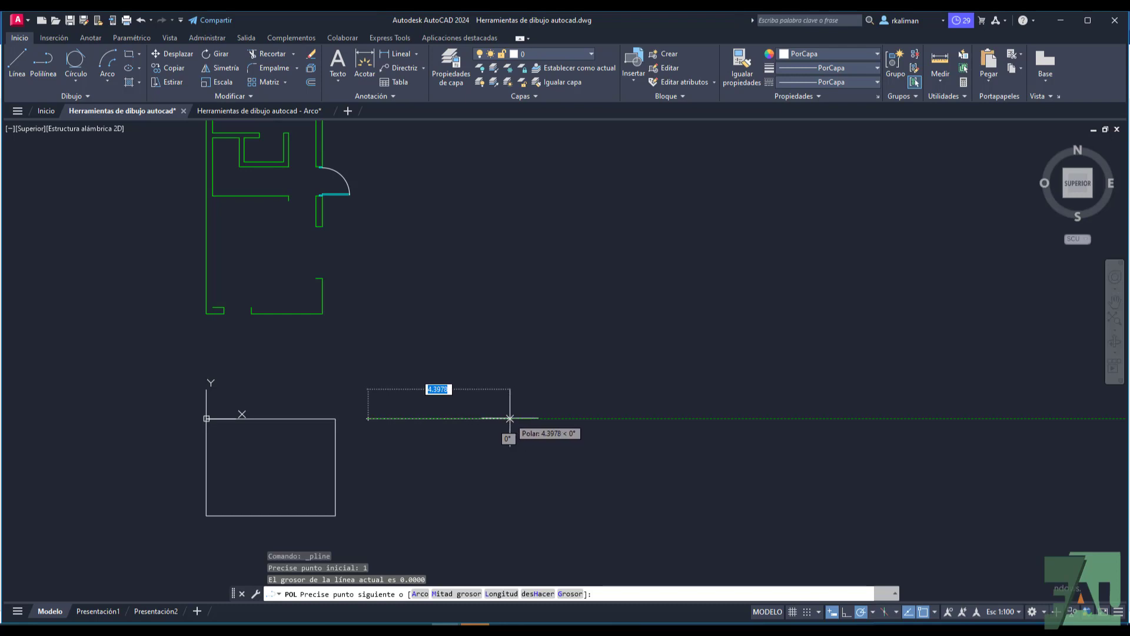
type("4")
key("Return")
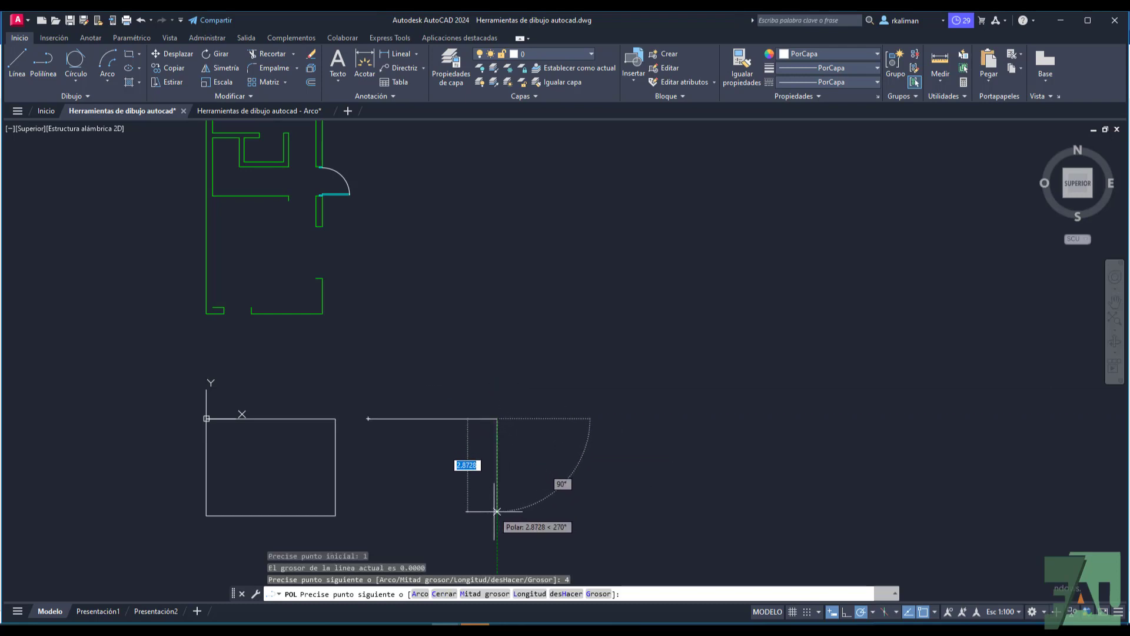
type("3")
key("Return")
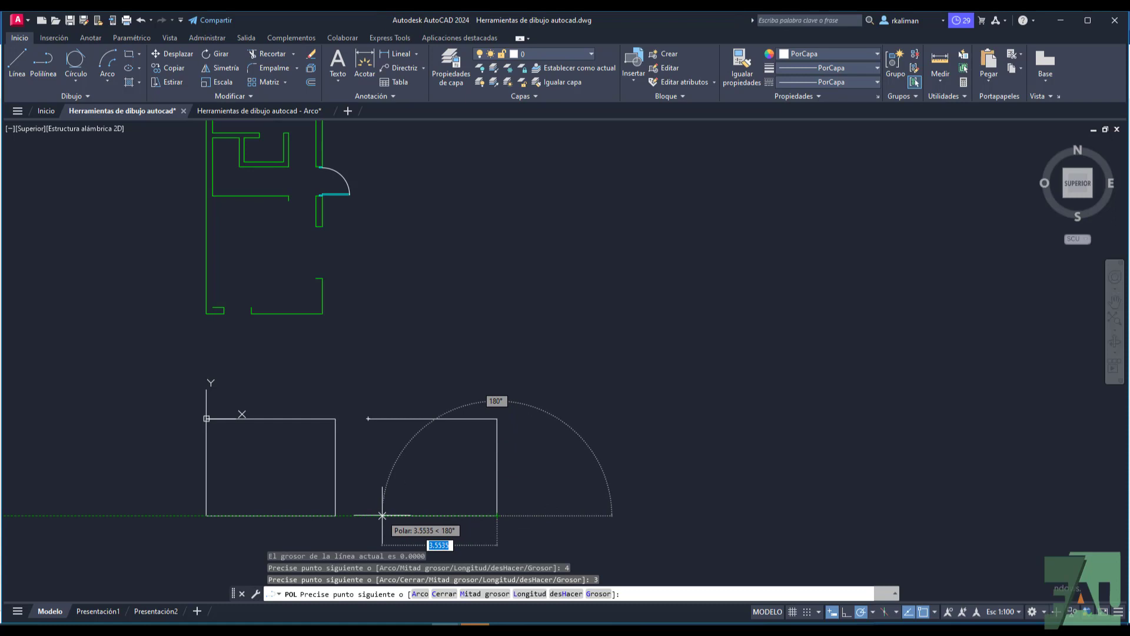
type("4")
key("Return")
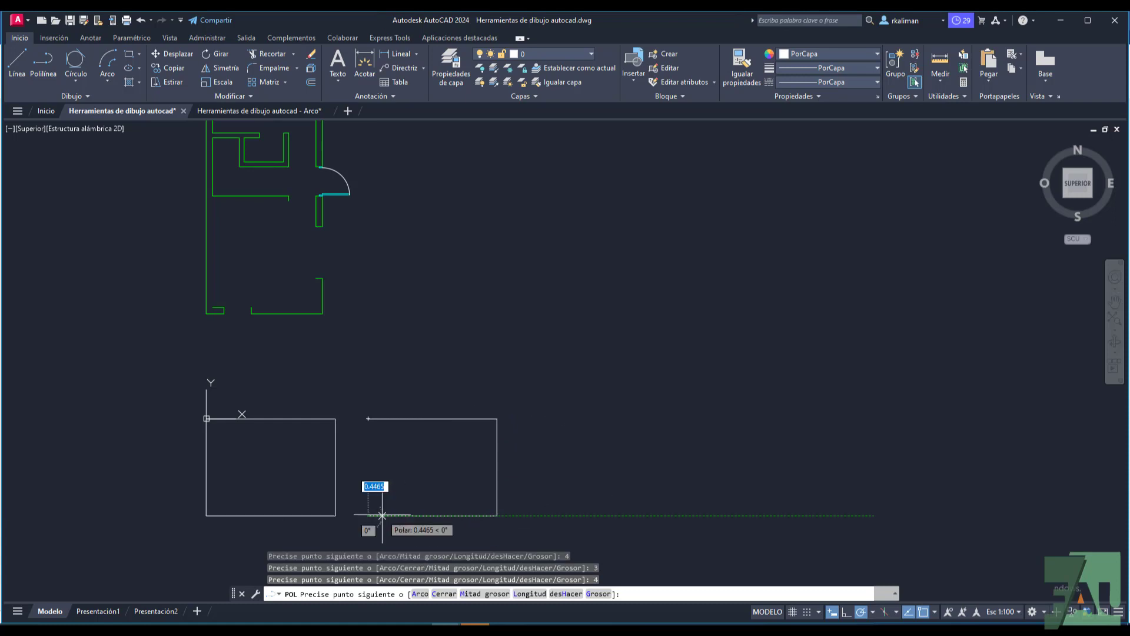
right_click(401, 462)
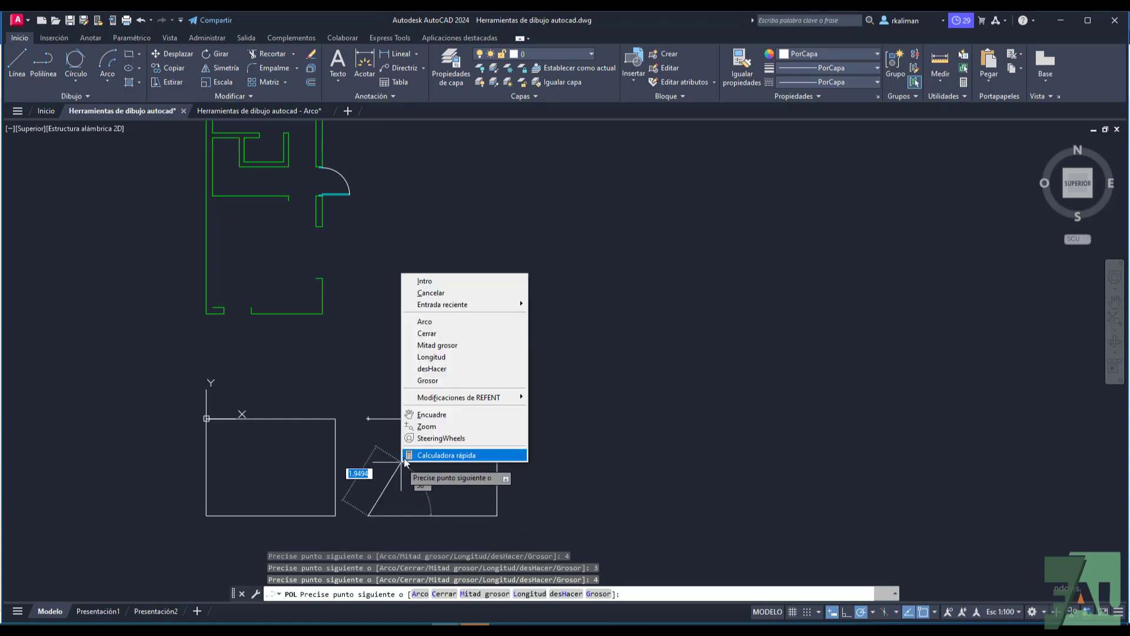
left_click(433, 333)
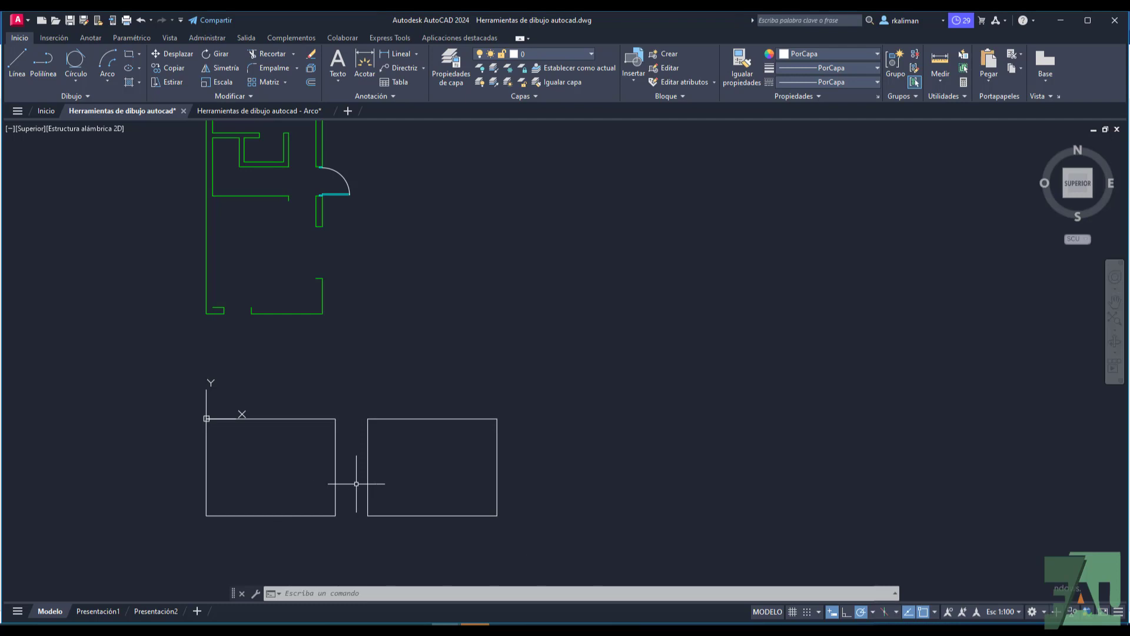
Step: Compare how the polyline rectangle and the individual sides of the original rectangle are selected, clearing each selection
left_click(402, 420)
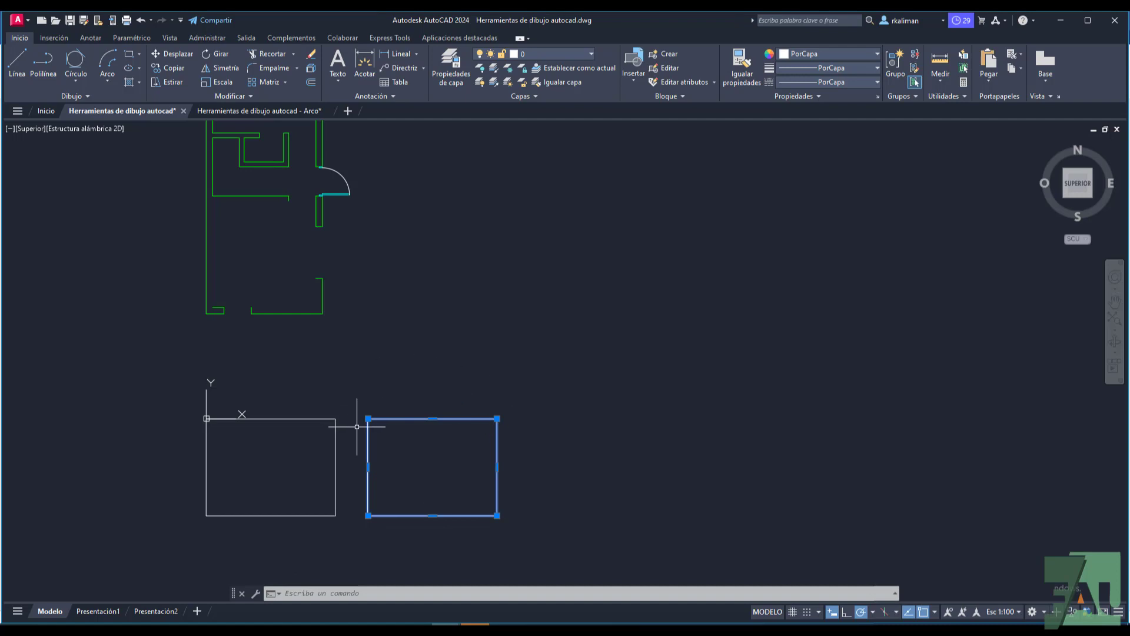
key("Escape")
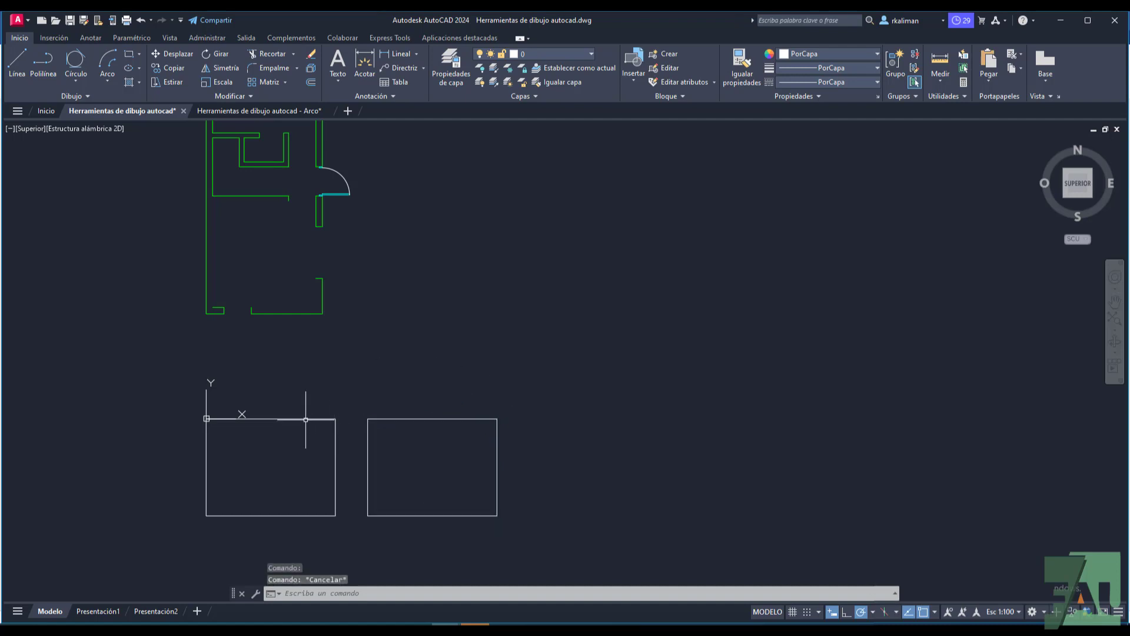
left_click(305, 419)
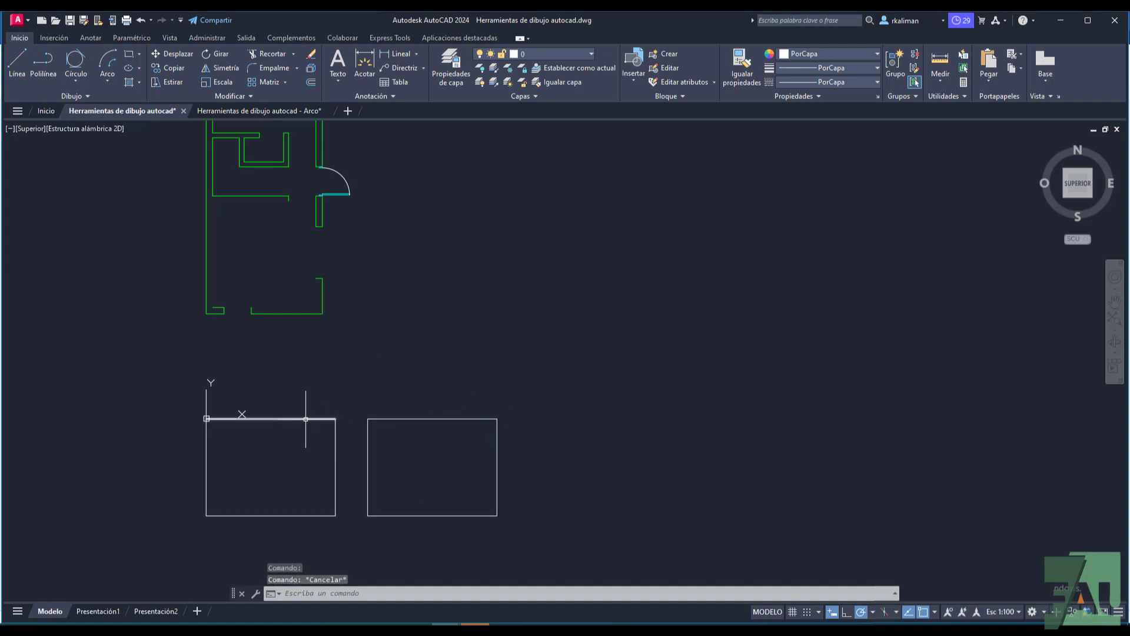
left_click(336, 458)
left_click(298, 515)
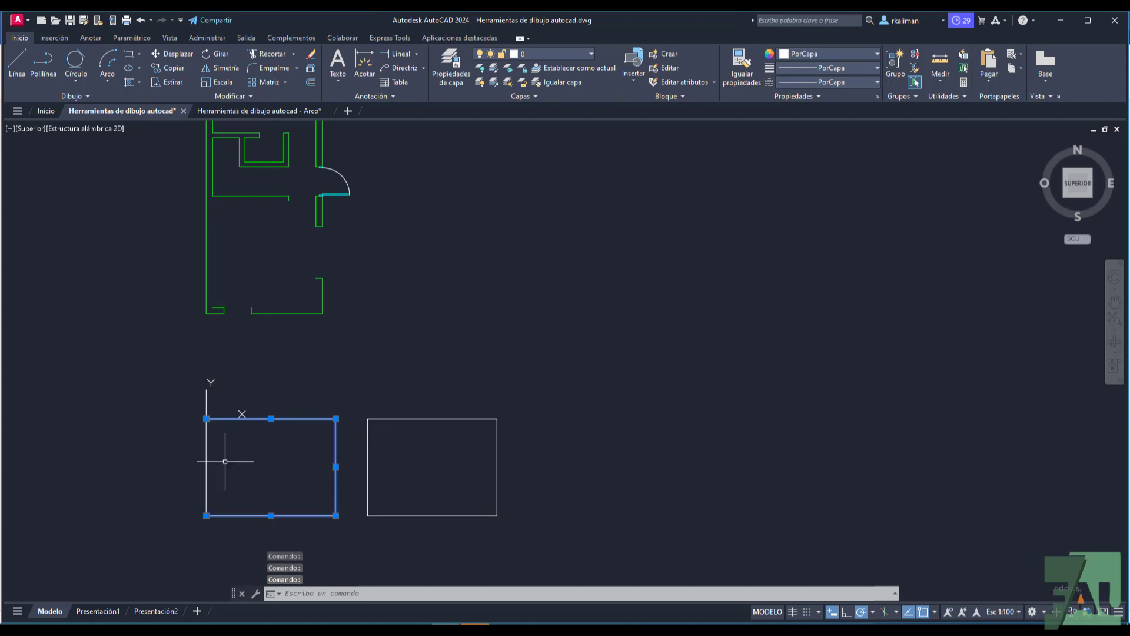
key("Escape")
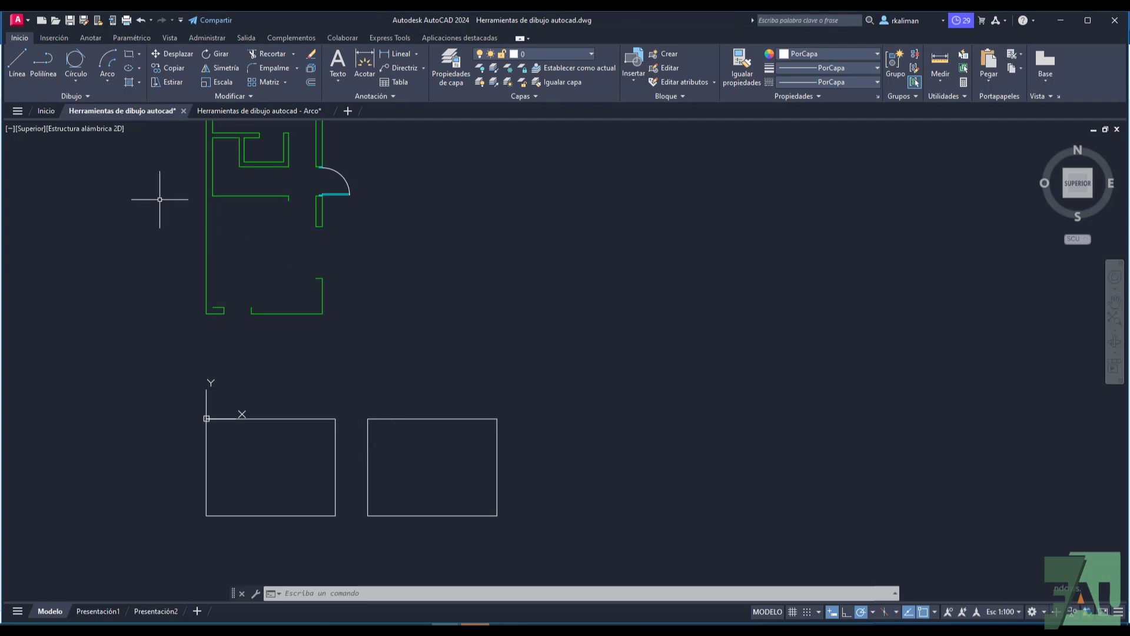
Step: Start a polyline in the empty area above the rectangles with a 4-unit horizontal segment and an arc ending 3 units straight below
left_click(37, 61)
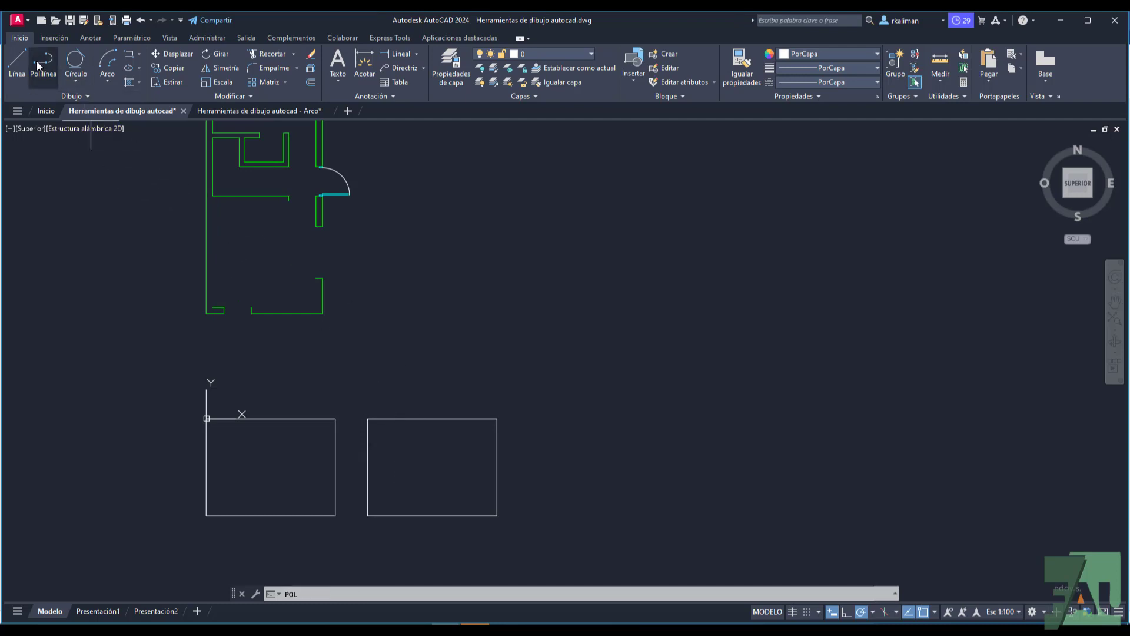
left_click(557, 246)
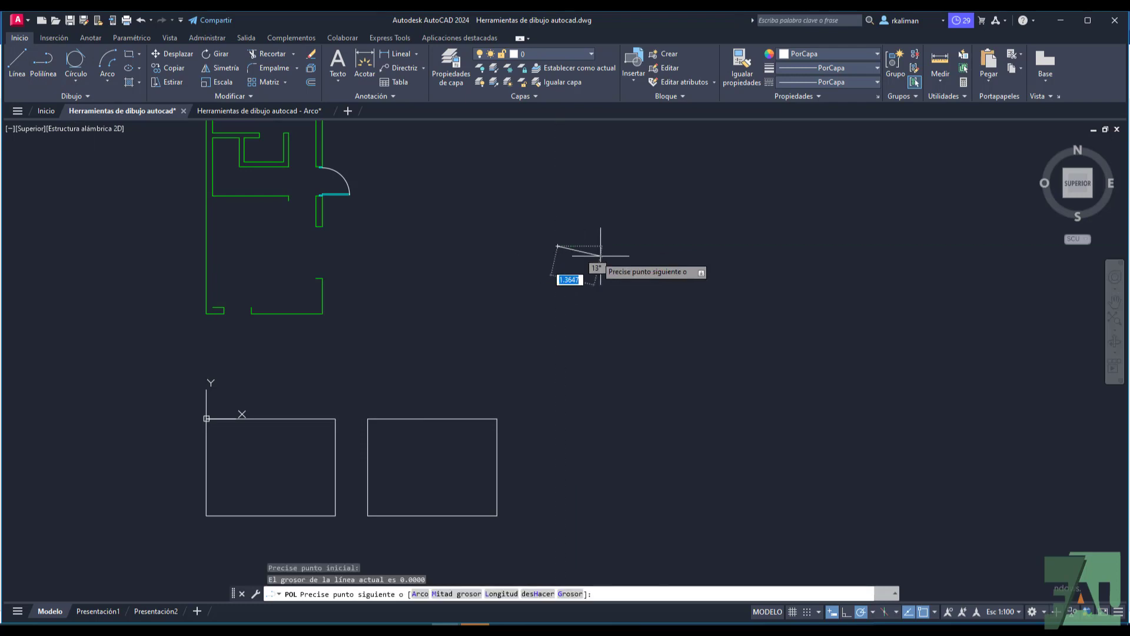
type("4")
key("Return")
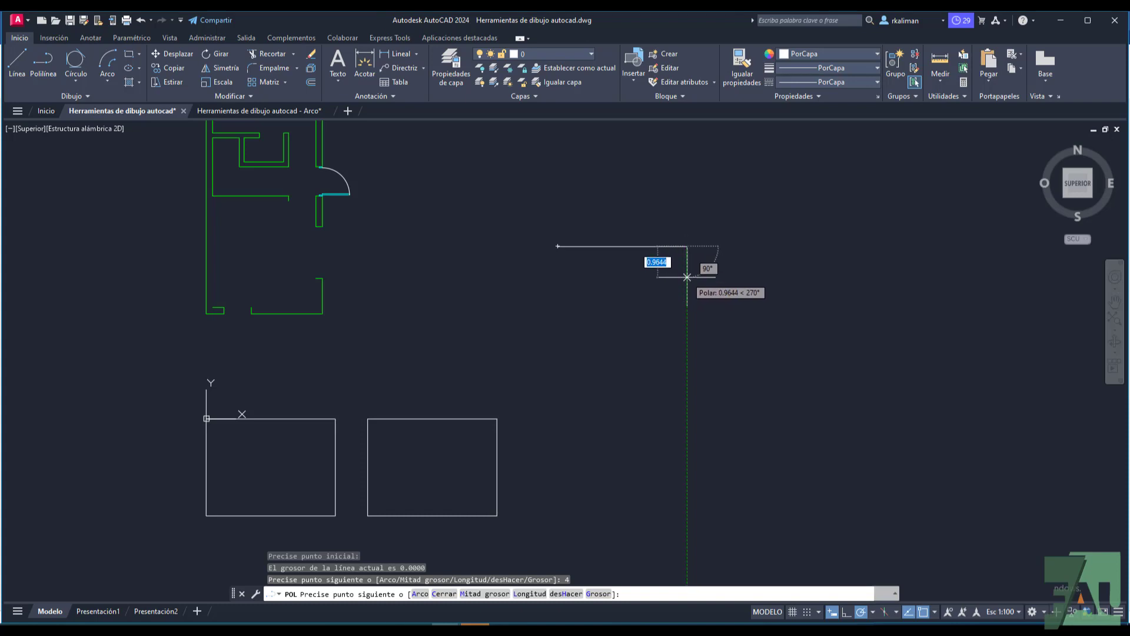
right_click(687, 277)
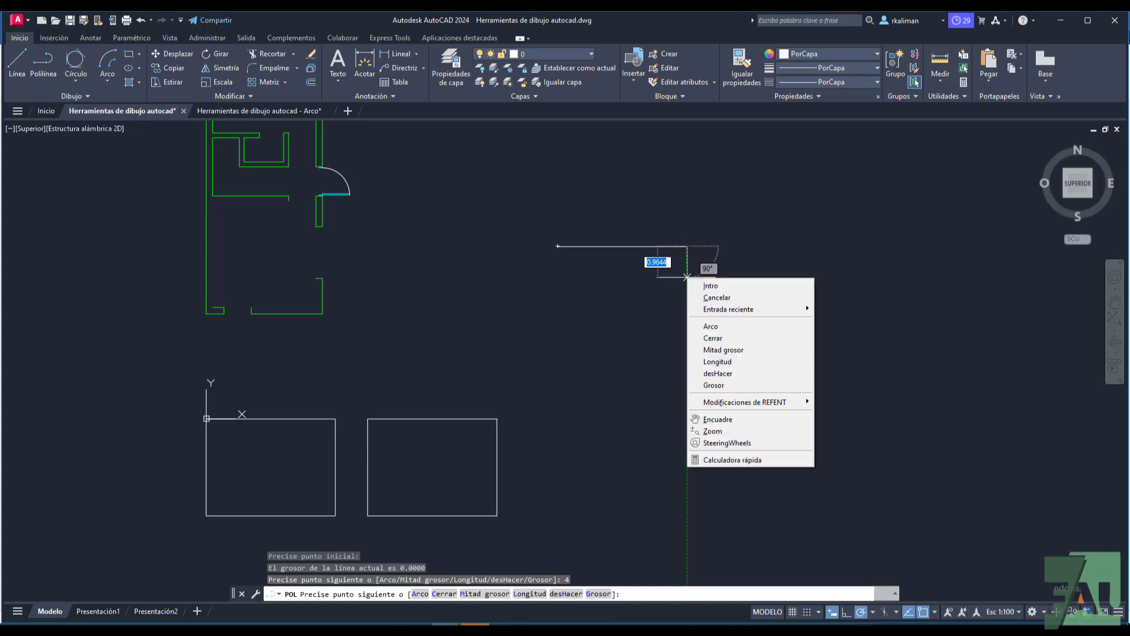
left_click(709, 326)
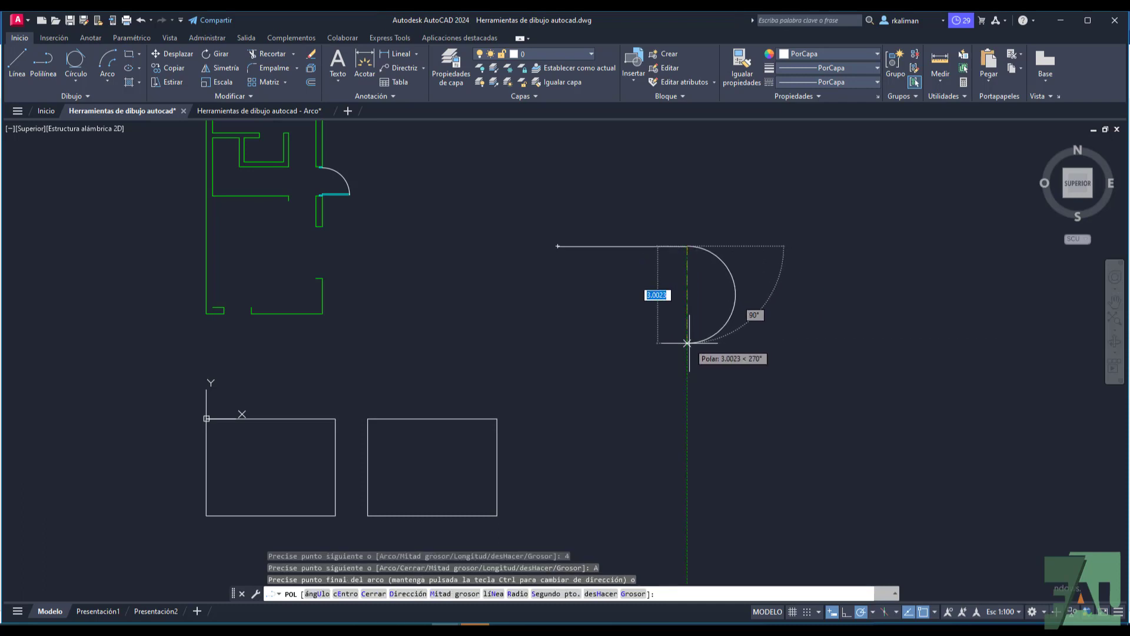
type("3")
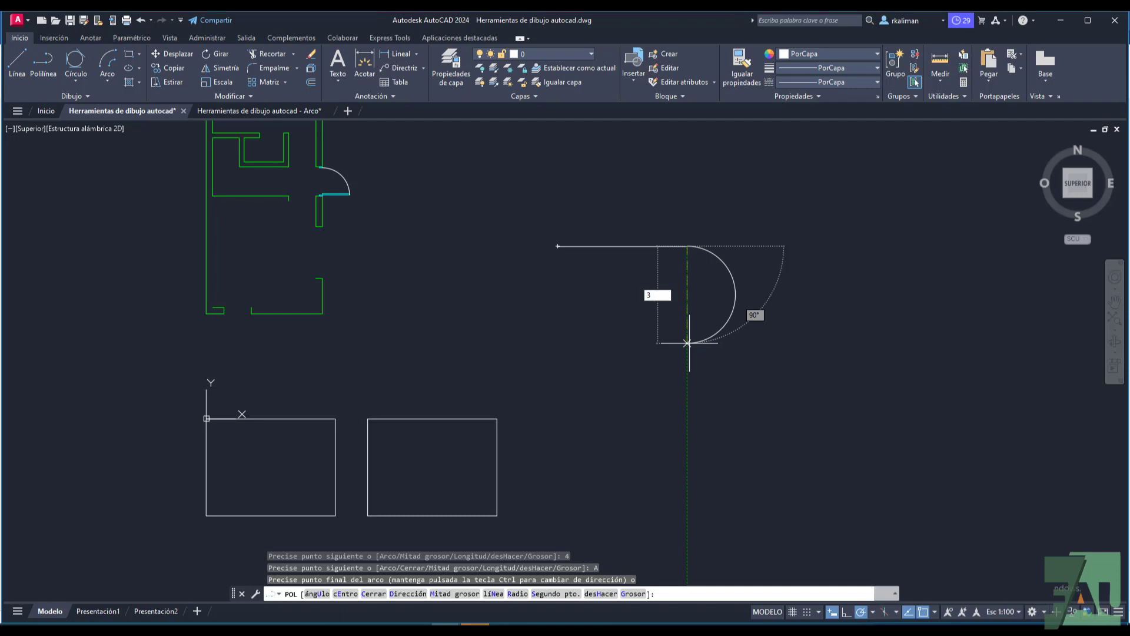
key("Return")
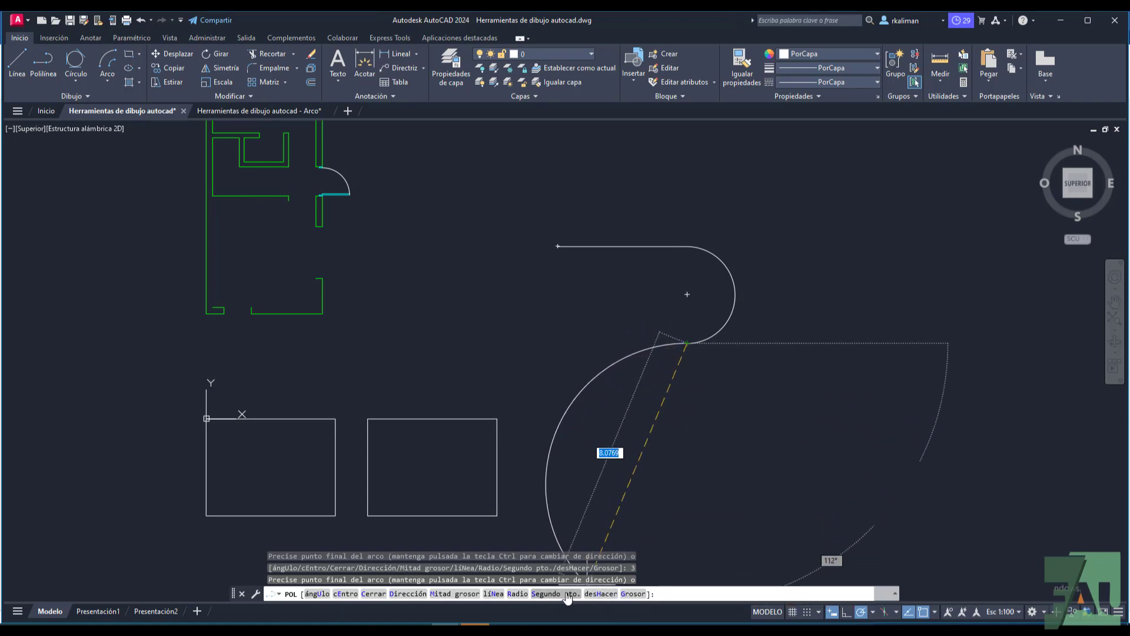
Step: Continue the polyline with a 4-unit line back to the left, close it with an arc, and check it as one object
left_click(493, 594)
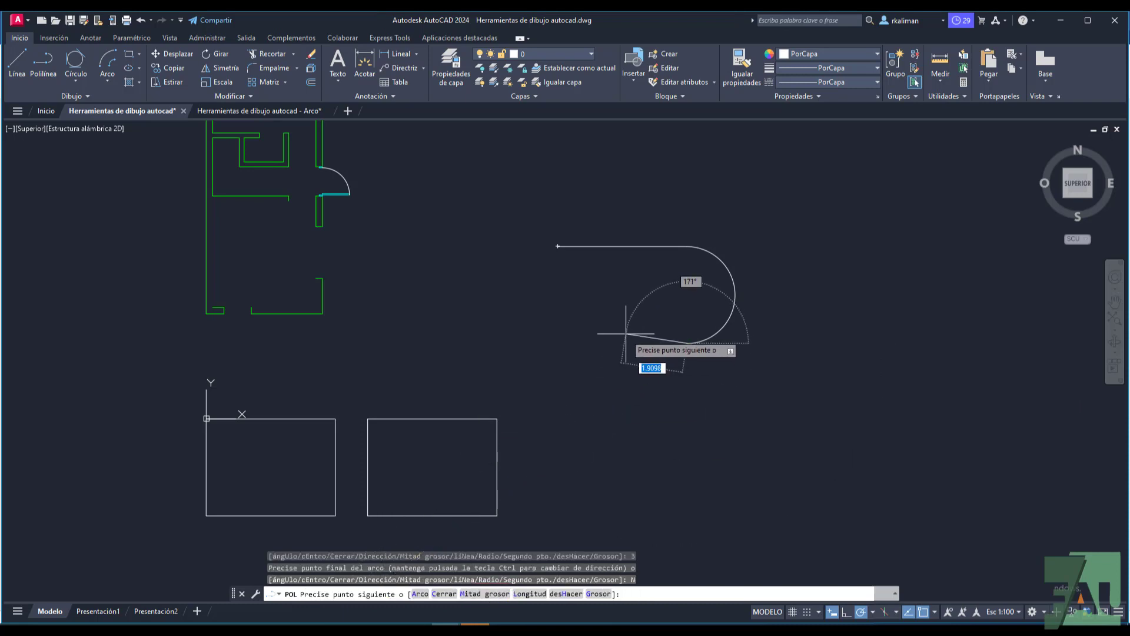
type("4")
key("Return")
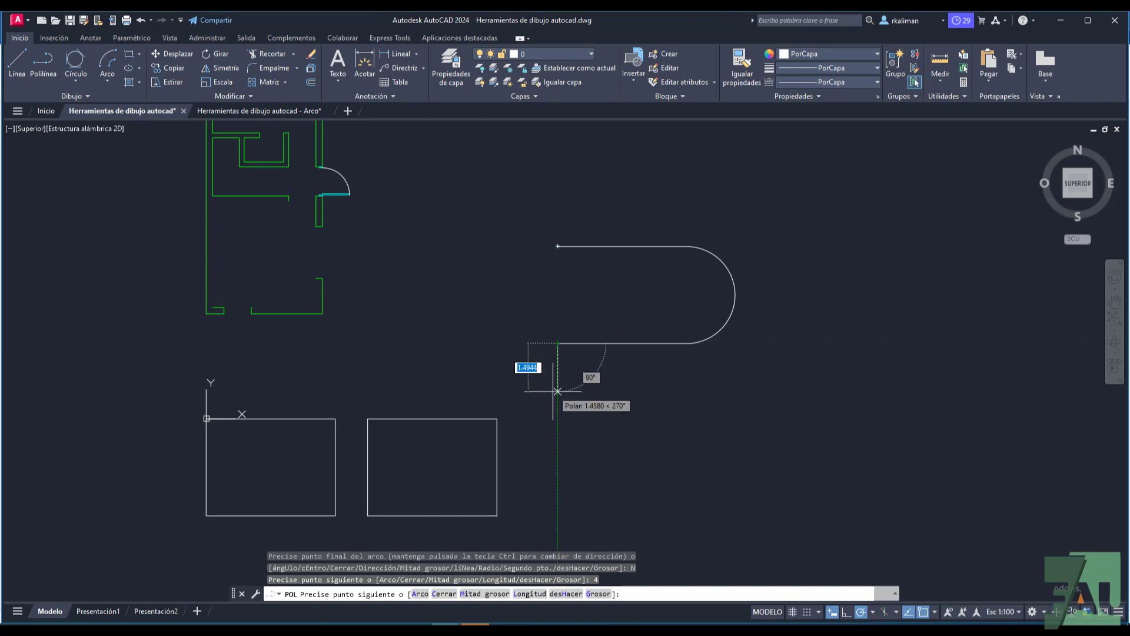
left_click(421, 594)
left_click(421, 594)
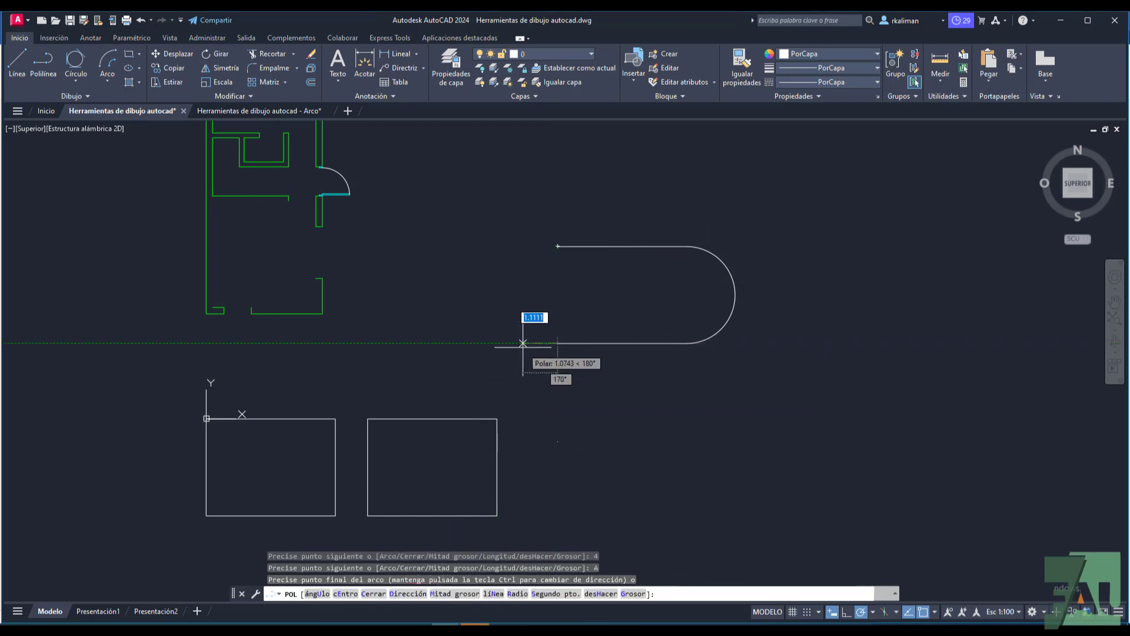
right_click(534, 306)
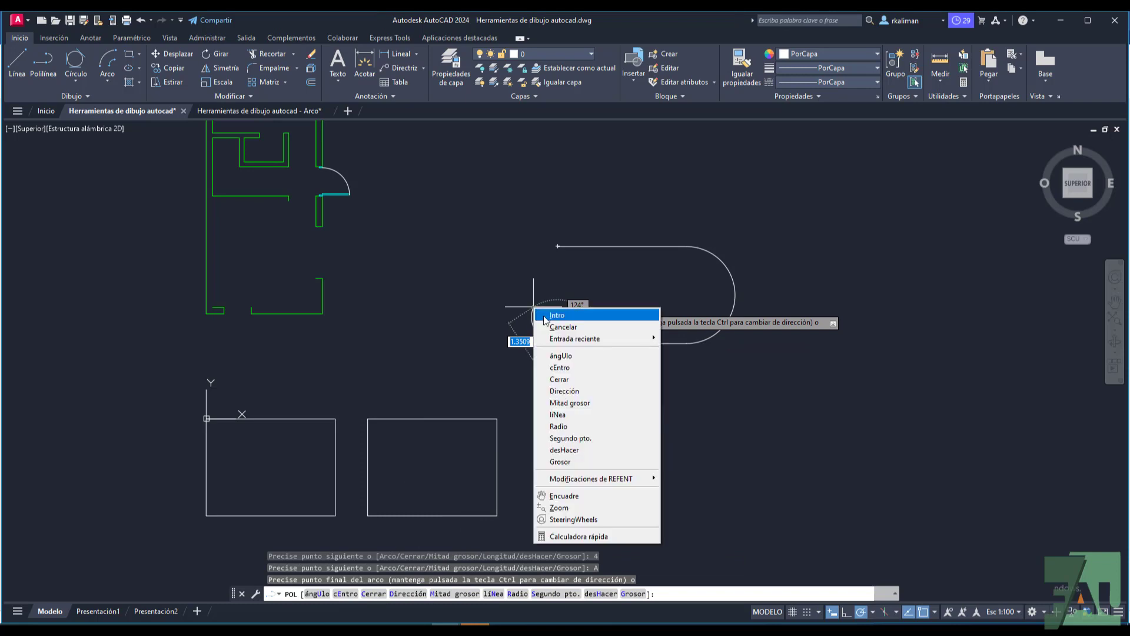
left_click(562, 379)
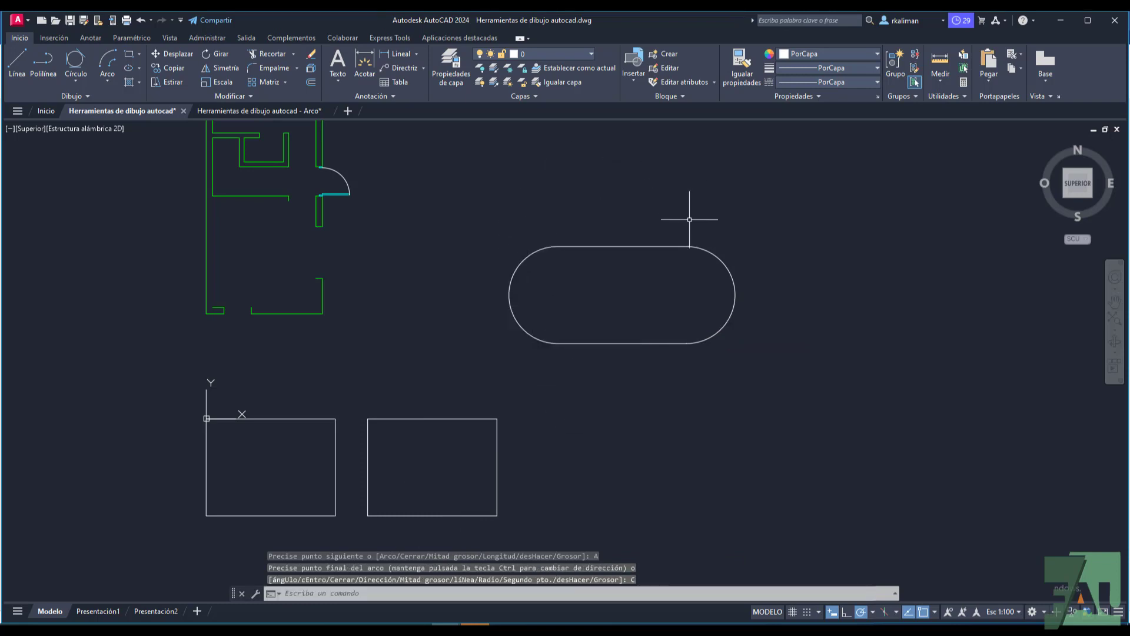
left_click(626, 246)
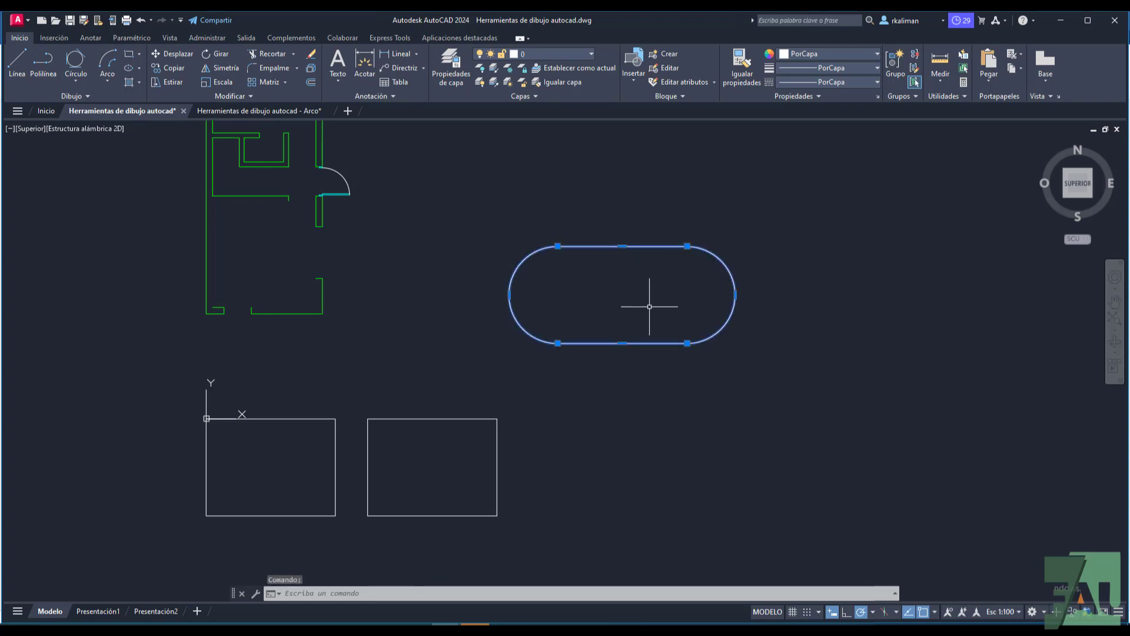
key("Escape")
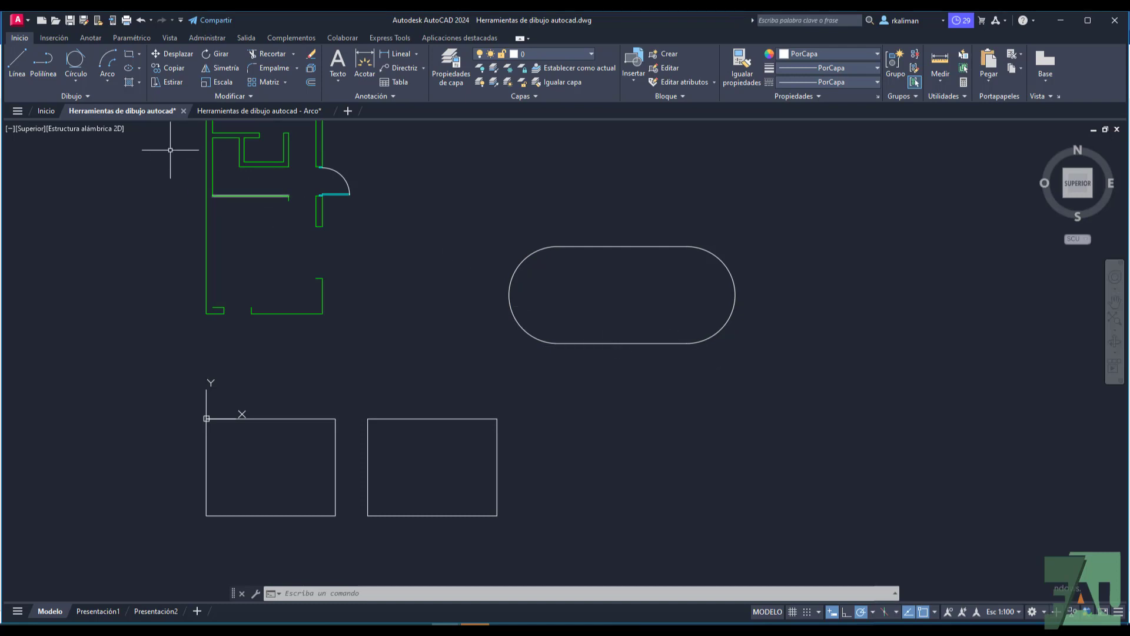
Step: Review the command options offered after placing a new polyline's start point, cancelling without drawing any segment
left_click(38, 74)
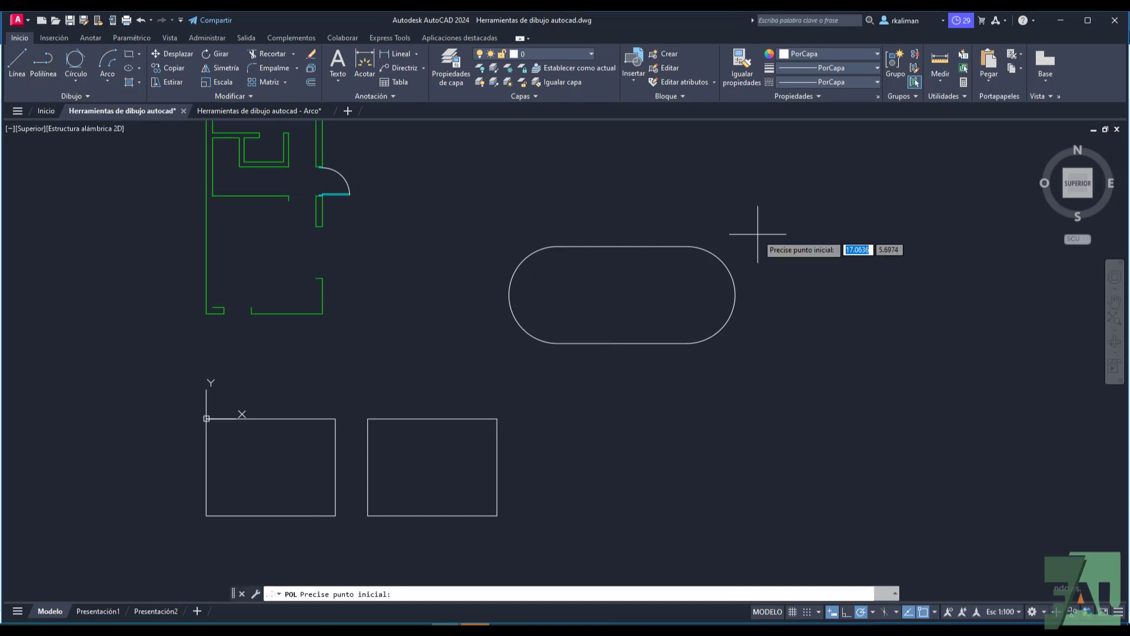
left_click(744, 185)
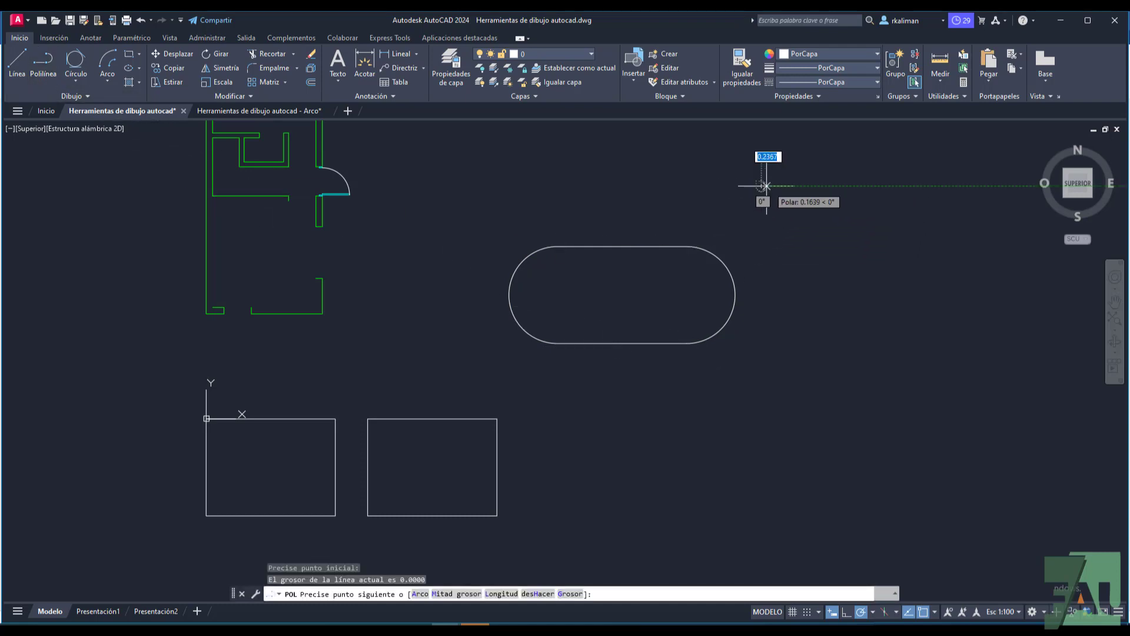
right_click(812, 186)
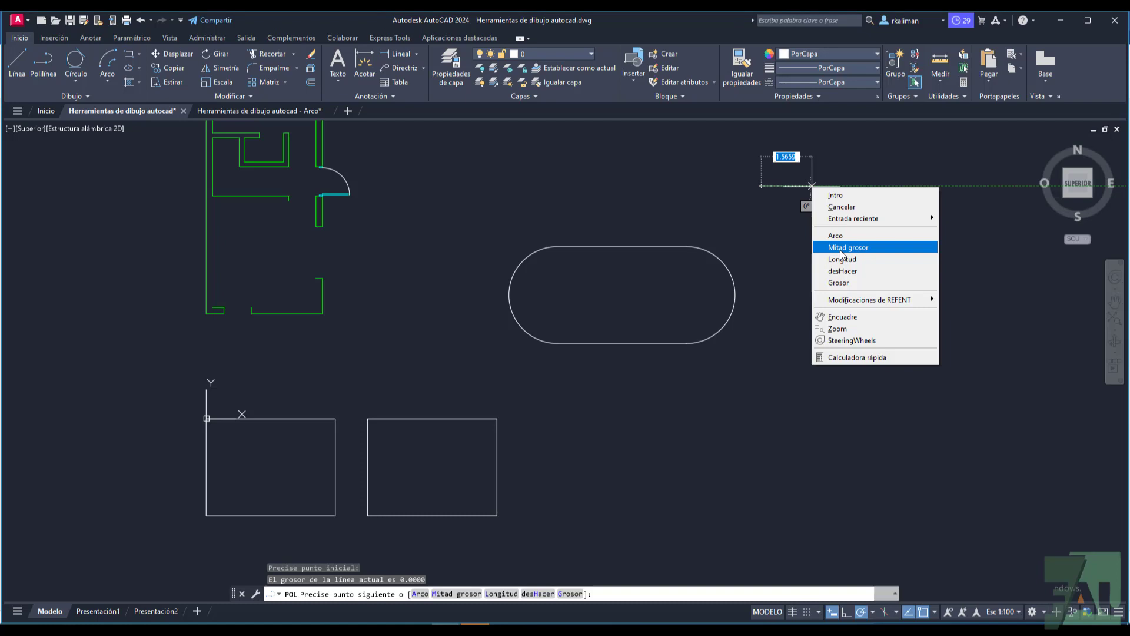
key("Escape")
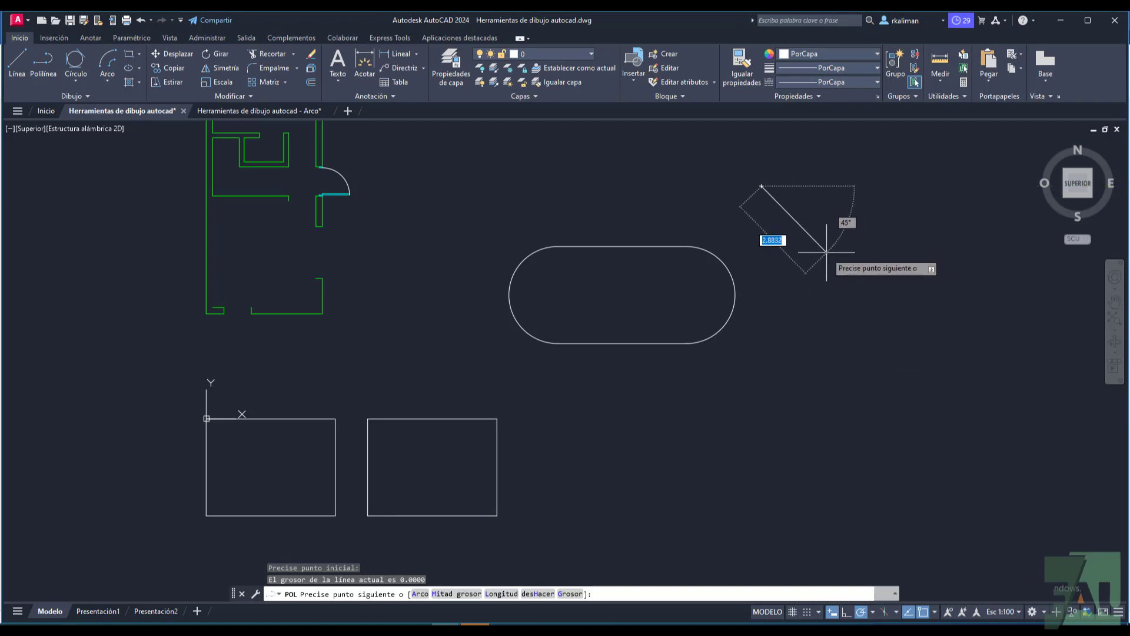
key("Escape")
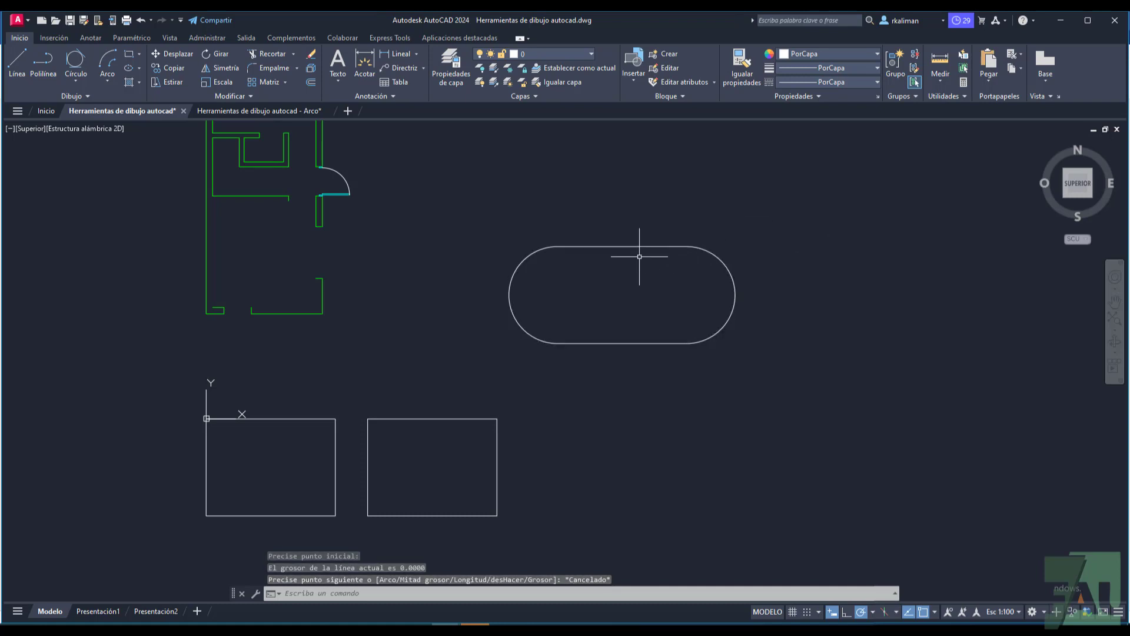
Step: Show the properties of the rounded polyline, enlarge the palette to read them, and reposition it below the ribbon after clearing the selection
left_click(622, 248)
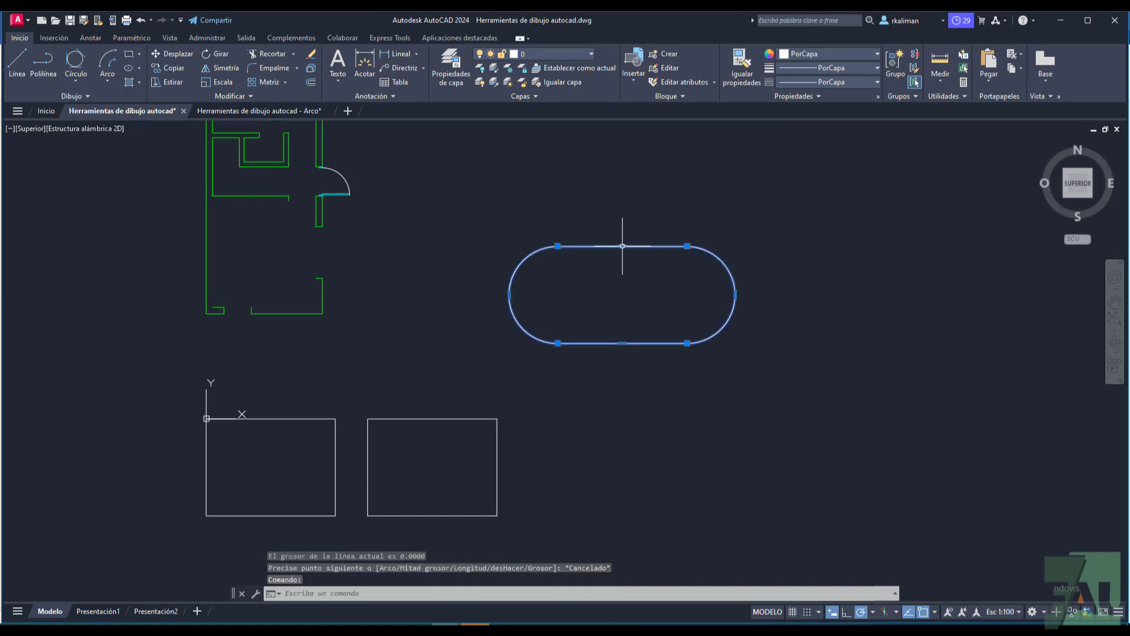
right_click(622, 248)
left_click(653, 528)
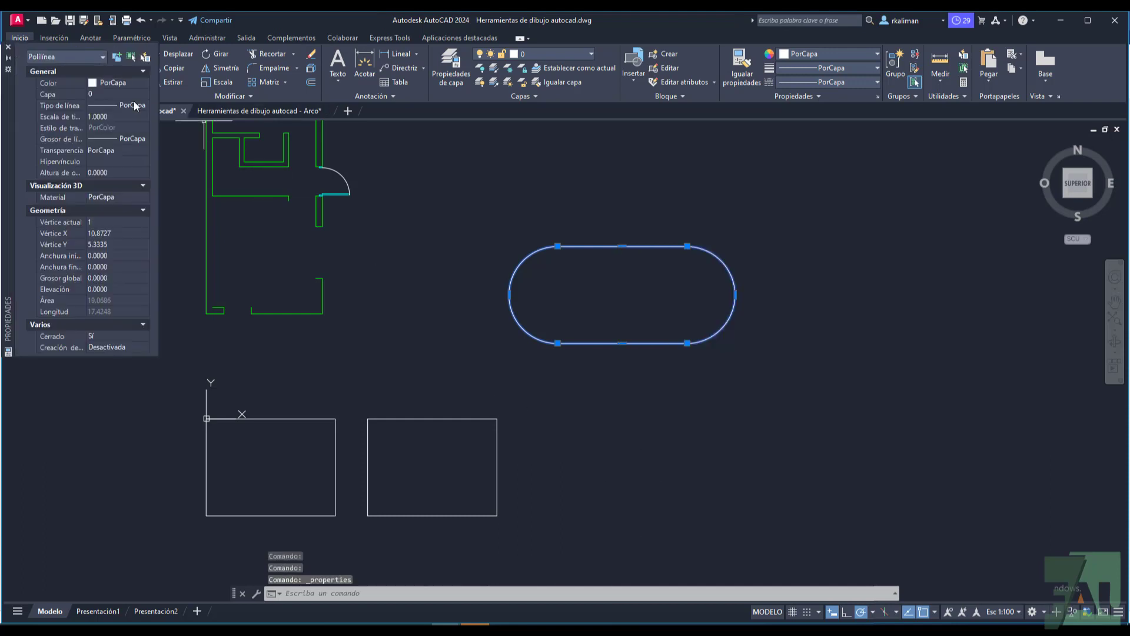
left_click_drag(157, 356, 198, 417)
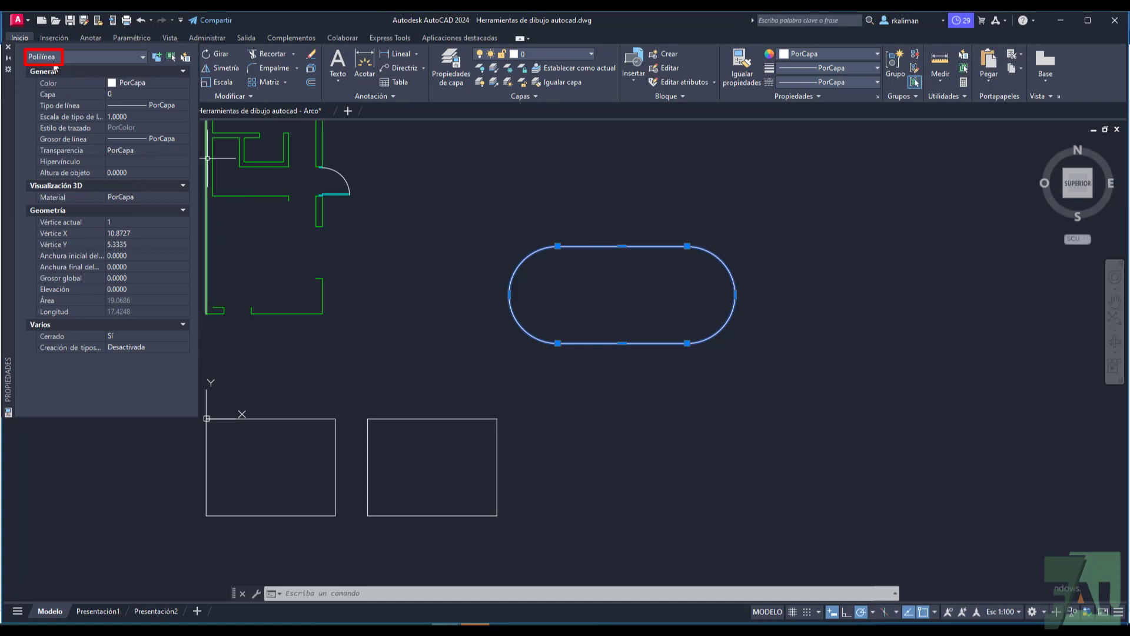
key("Escape")
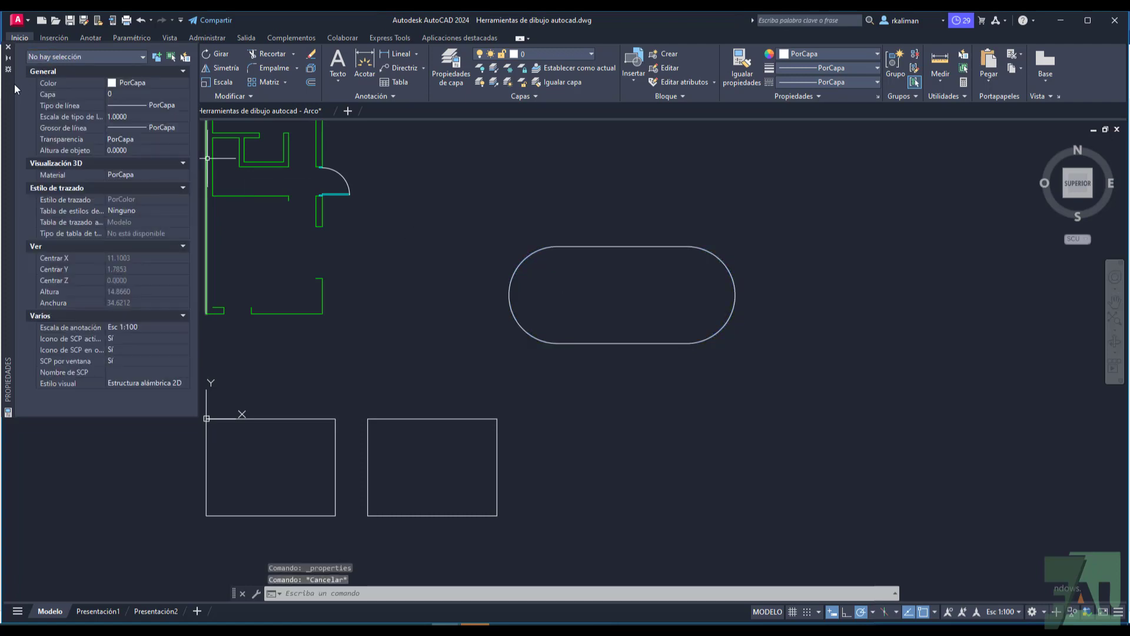
left_click_drag(6, 97, 34, 205)
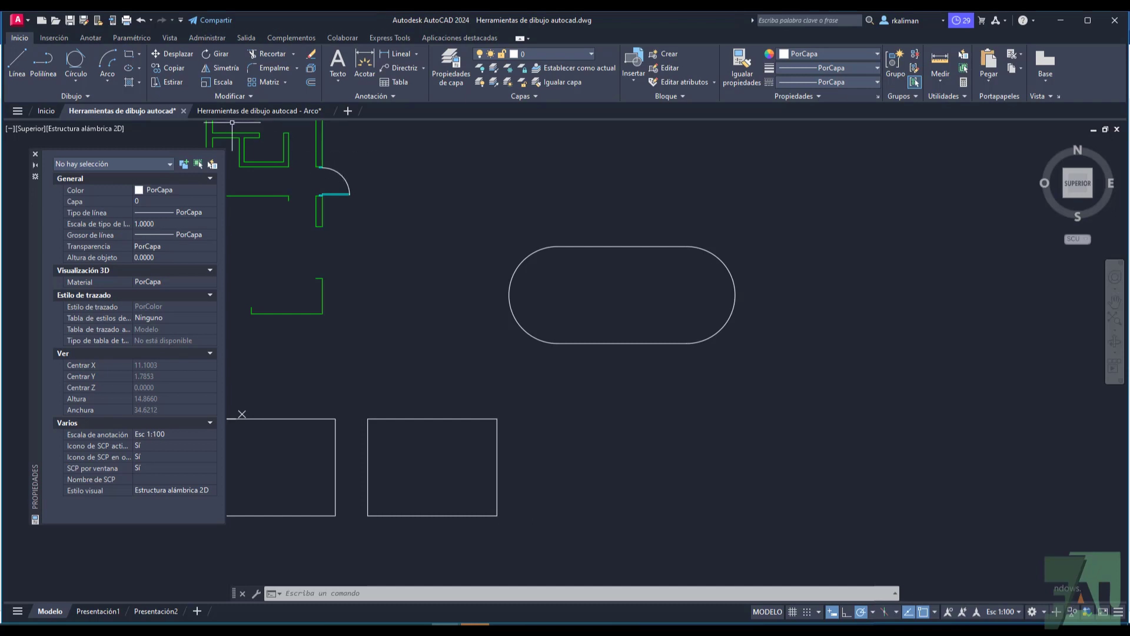
Step: Draw a rectangle with the Rectangle tool to the right of the rounded shape and check its object type in the properties
left_click(139, 55)
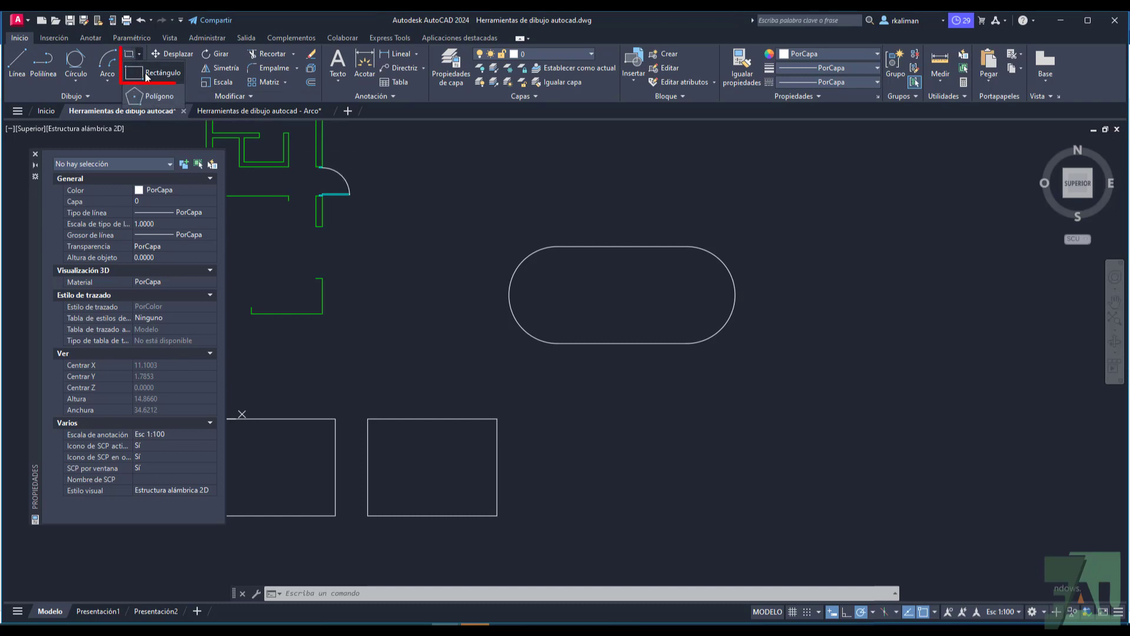
left_click(148, 76)
left_click(794, 260)
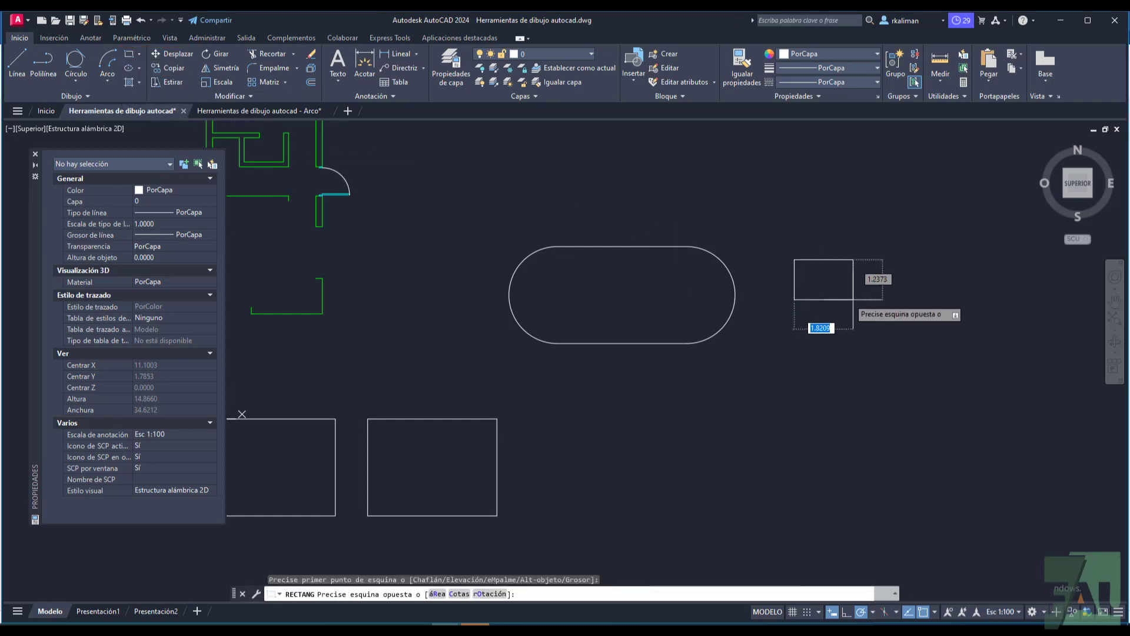
left_click(911, 326)
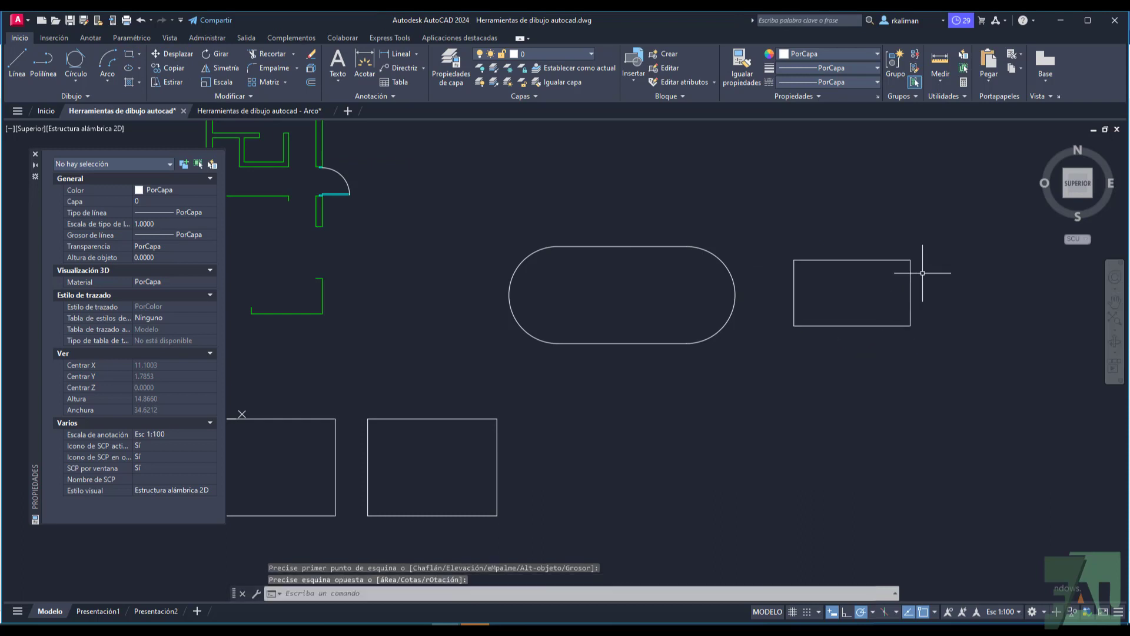
left_click(843, 260)
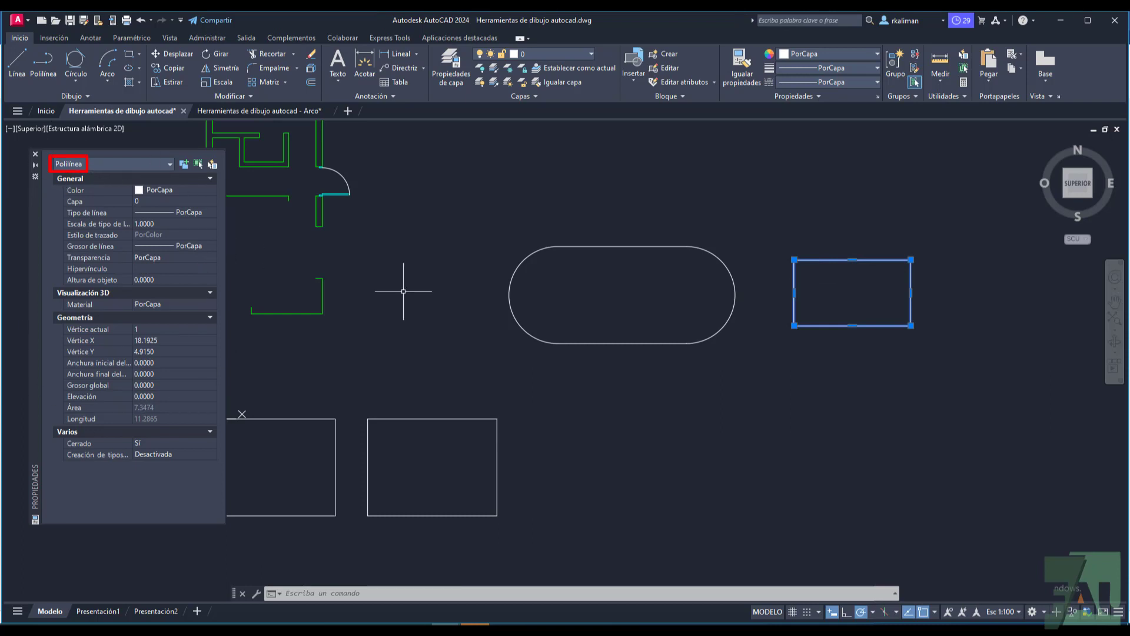
key("Escape")
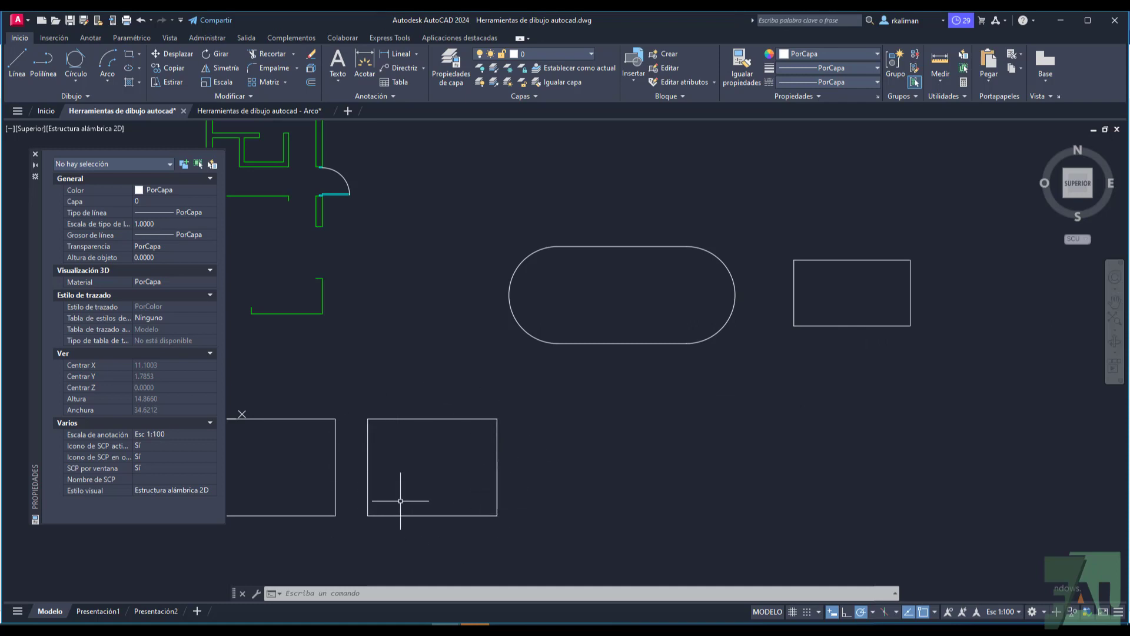
Step: Draw an 8-sided polygon by its side, with a 2-unit horizontal bottom edge starting below and right of the rounded shape
left_click(140, 54)
left_click(139, 101)
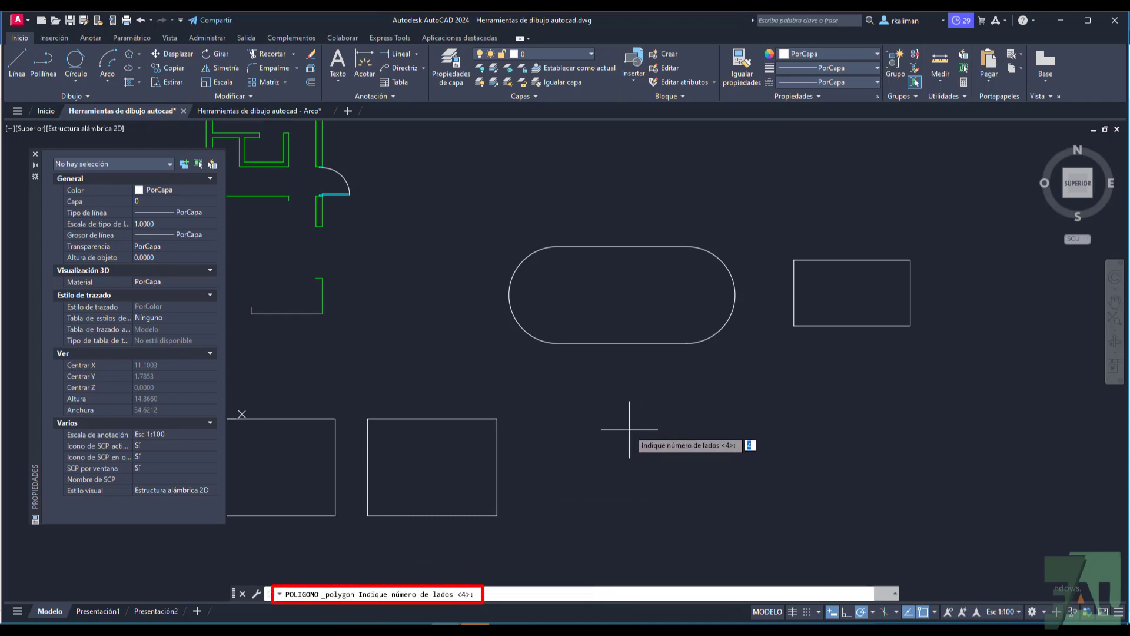
key("Return")
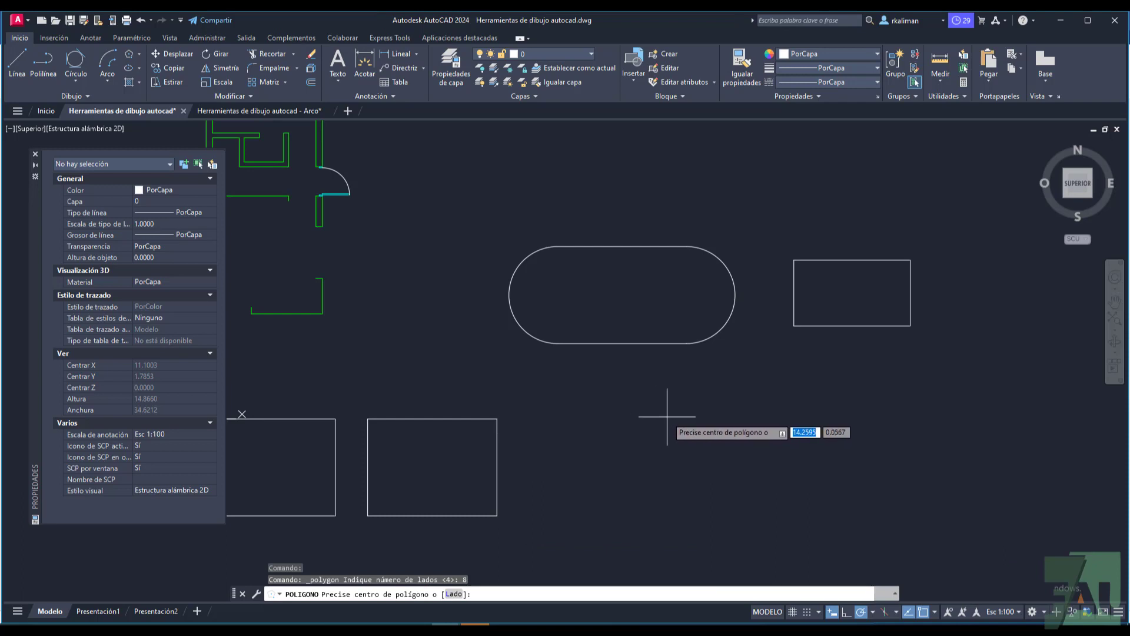
left_click(454, 594)
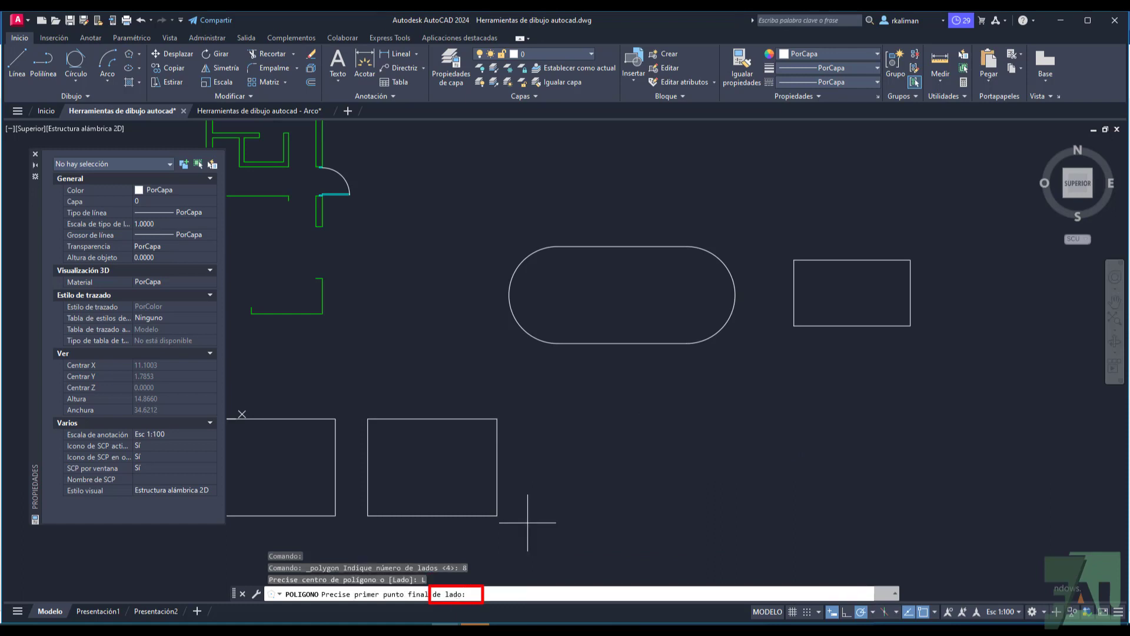
left_click(723, 432)
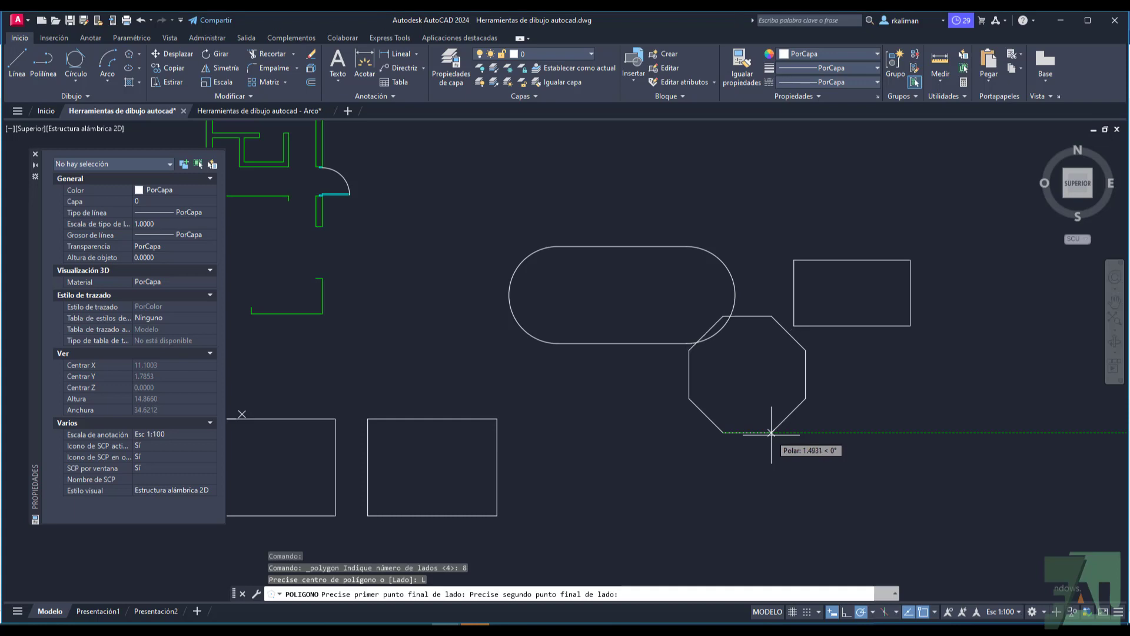
type("2")
key("Return")
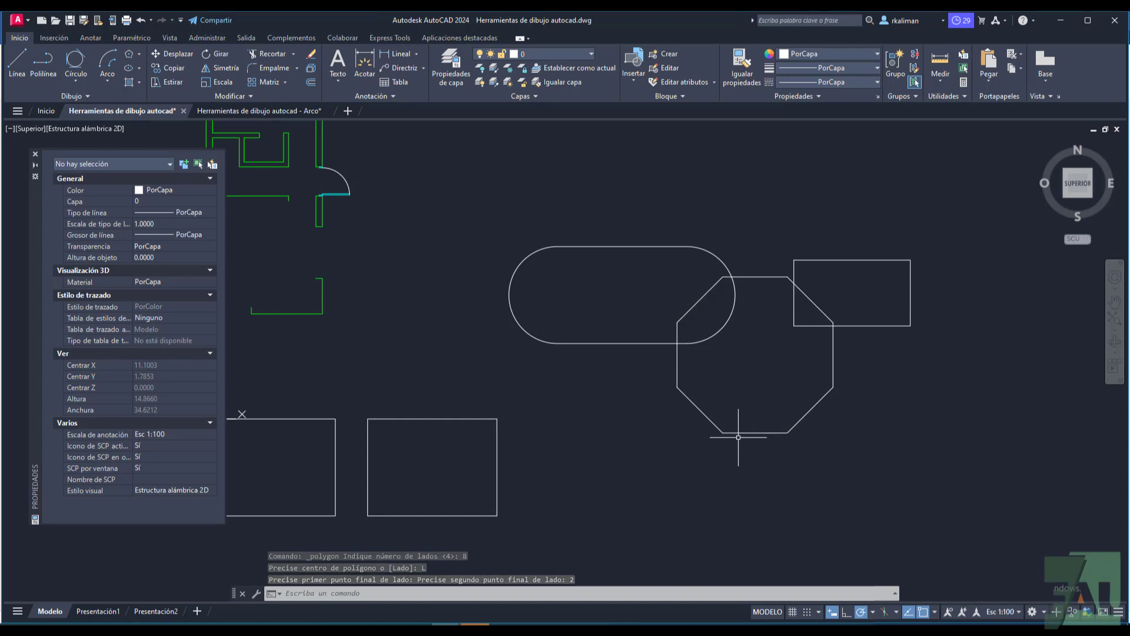
Step: Measure the length of the octagon's bottom side and check the octagon's object type in the properties
left_click(947, 84)
left_click(957, 109)
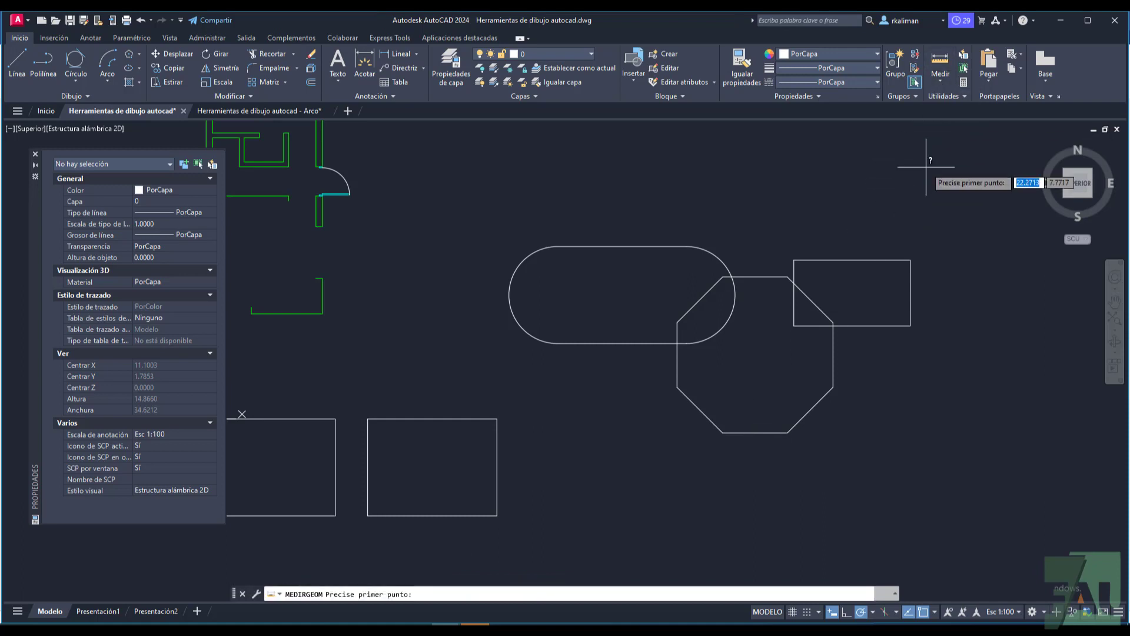
left_click(723, 433)
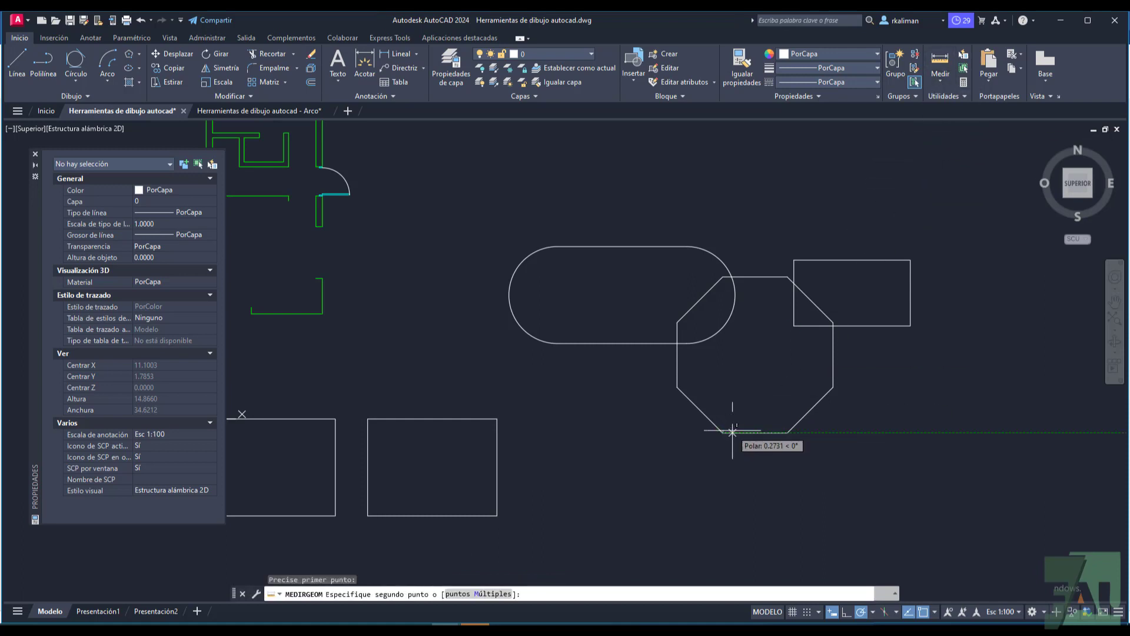
left_click(788, 433)
key("Escape")
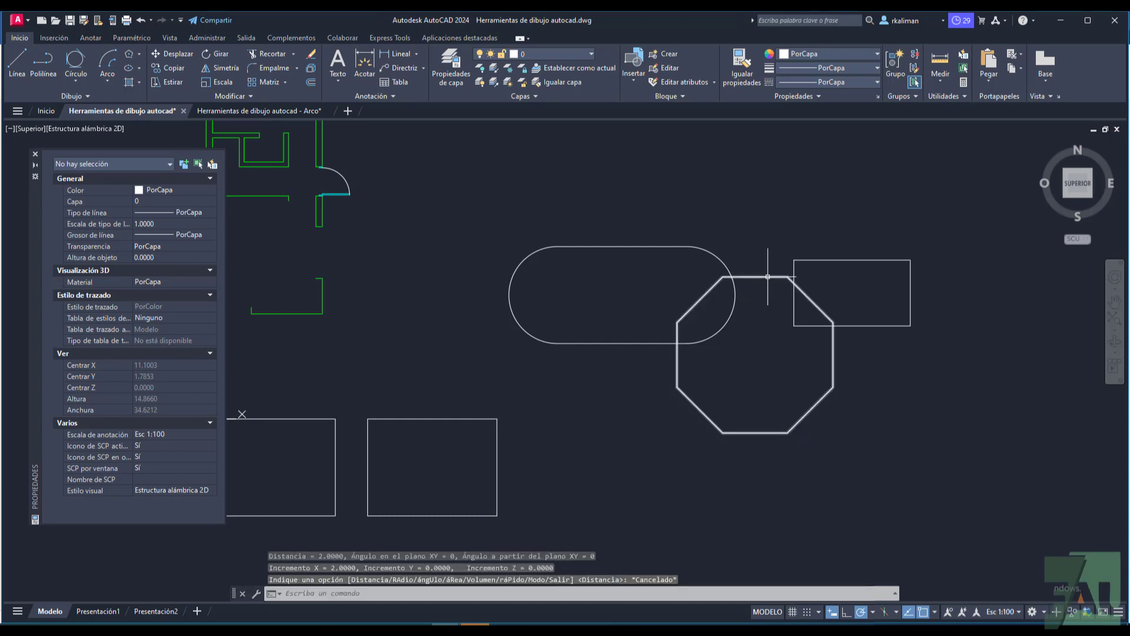
left_click(755, 277)
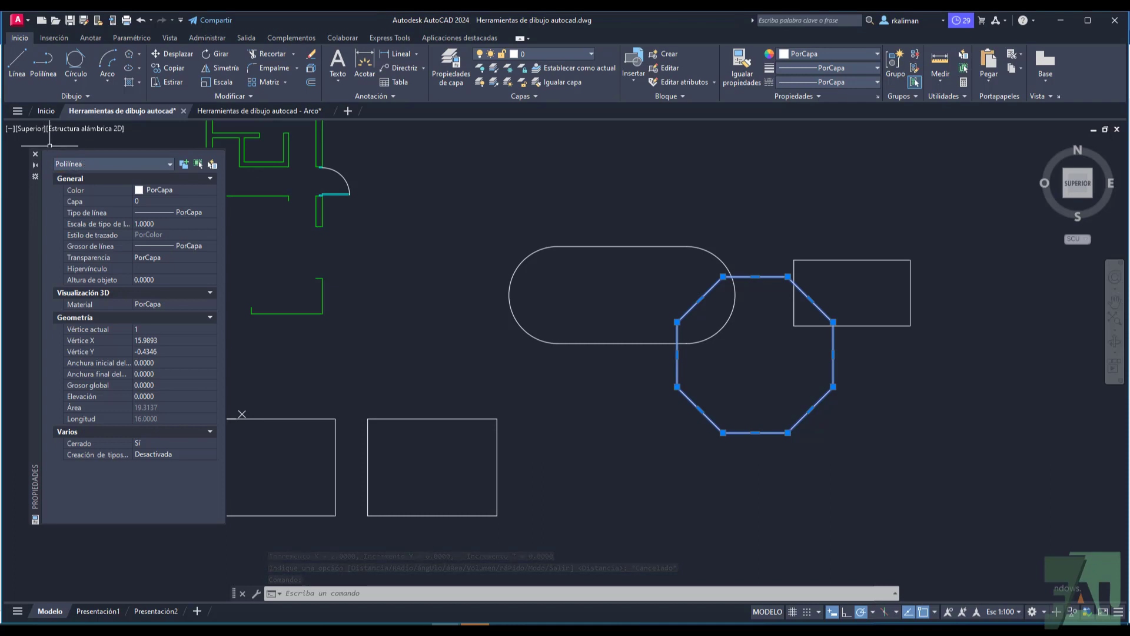
left_click(139, 54)
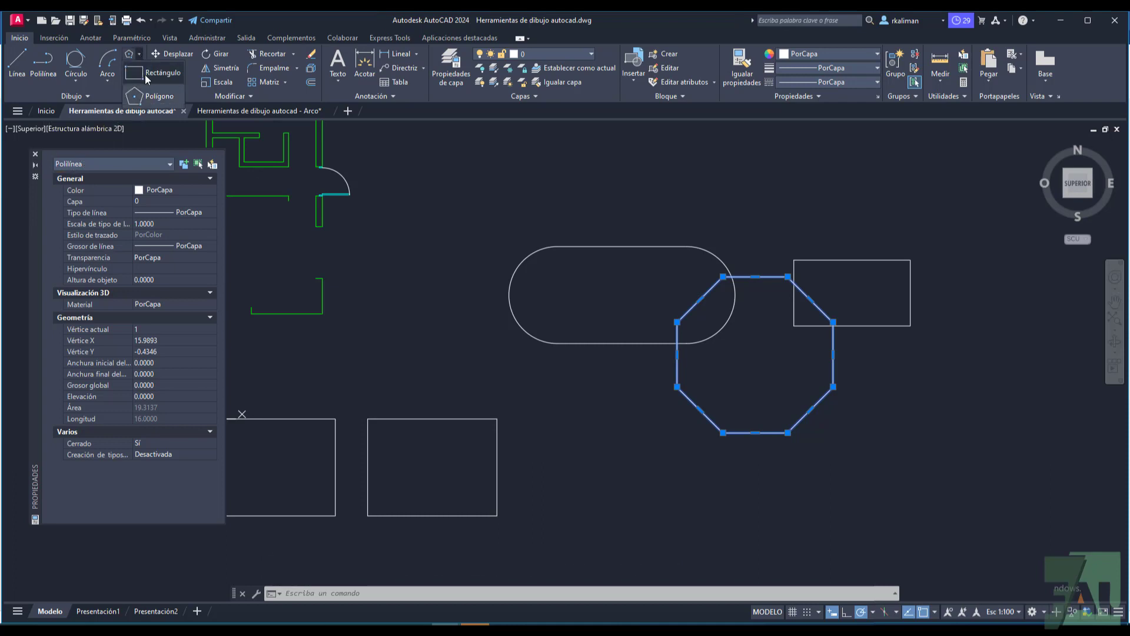
left_click(150, 74)
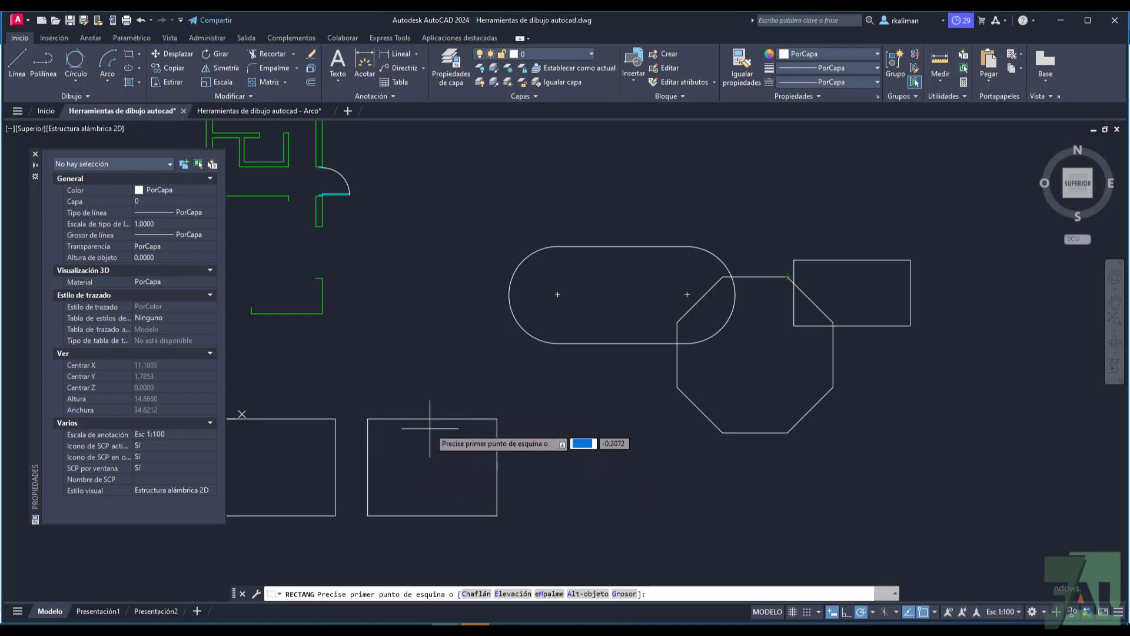
key("Escape")
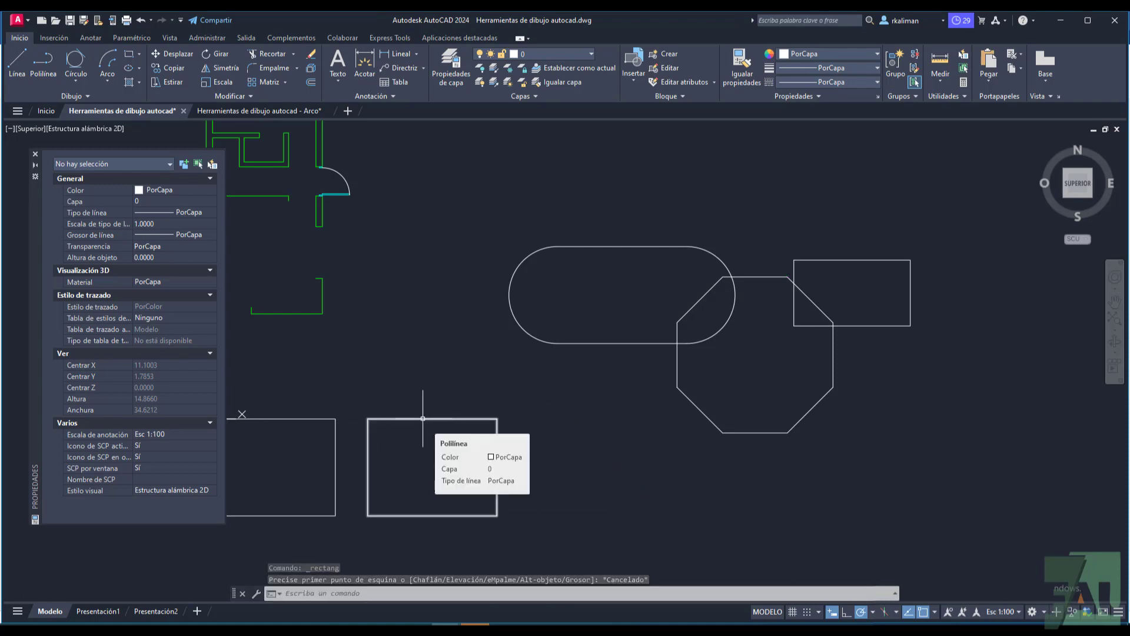
Step: Explode the 4 by 3 polyline rectangle and check that its four sides select individually, clearing the selection
left_click(423, 418)
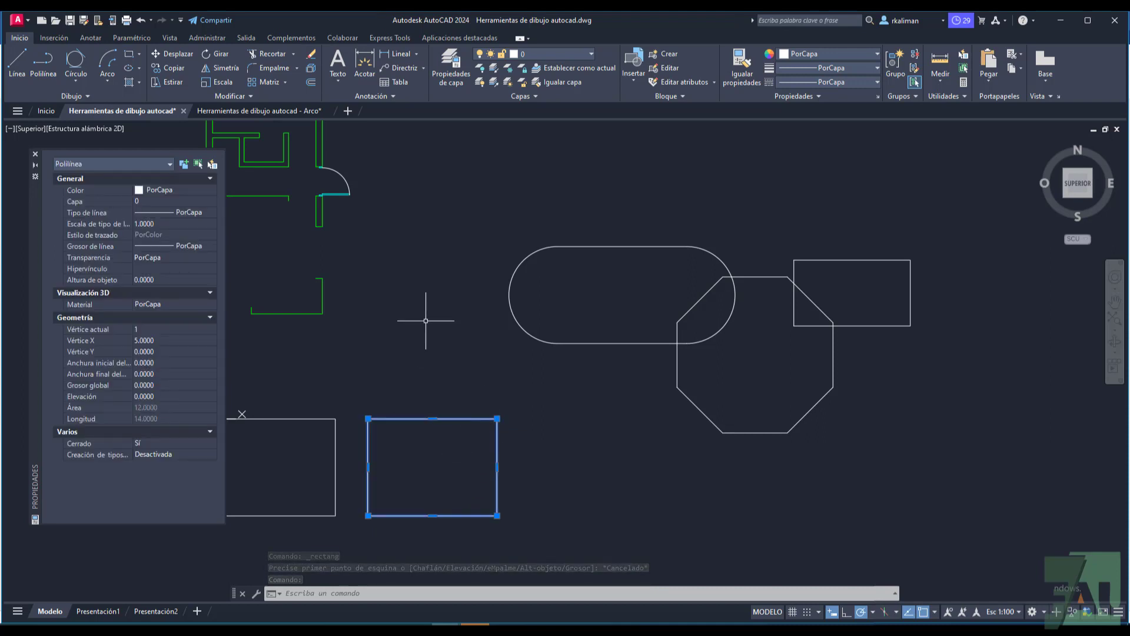
left_click(311, 72)
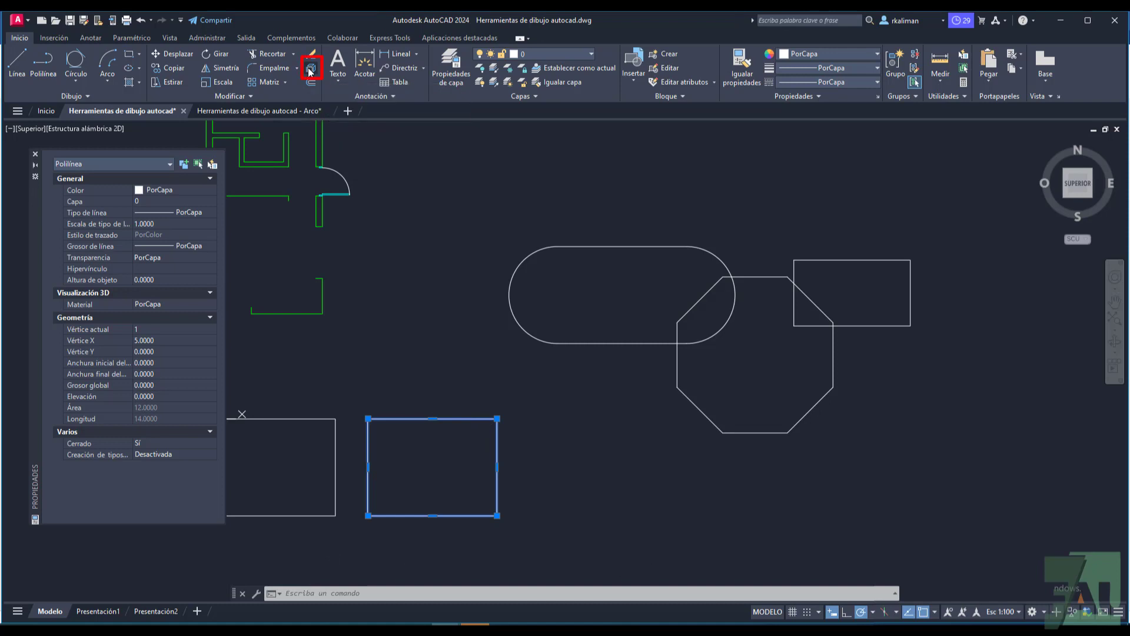
left_click(446, 418)
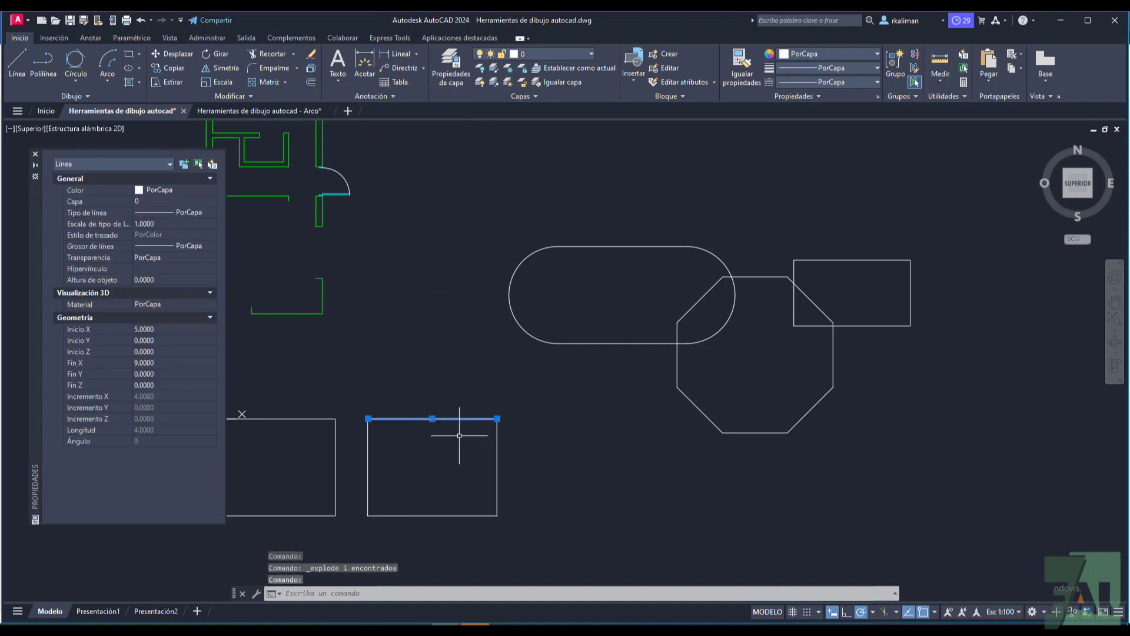
left_click(497, 463)
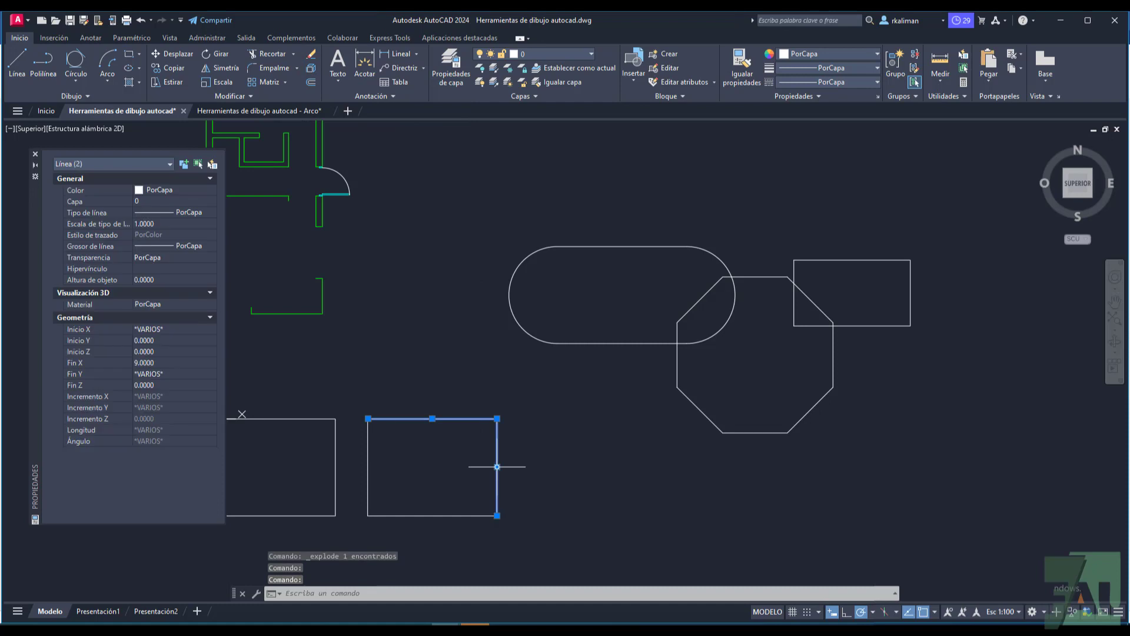
left_click(463, 516)
left_click(457, 517)
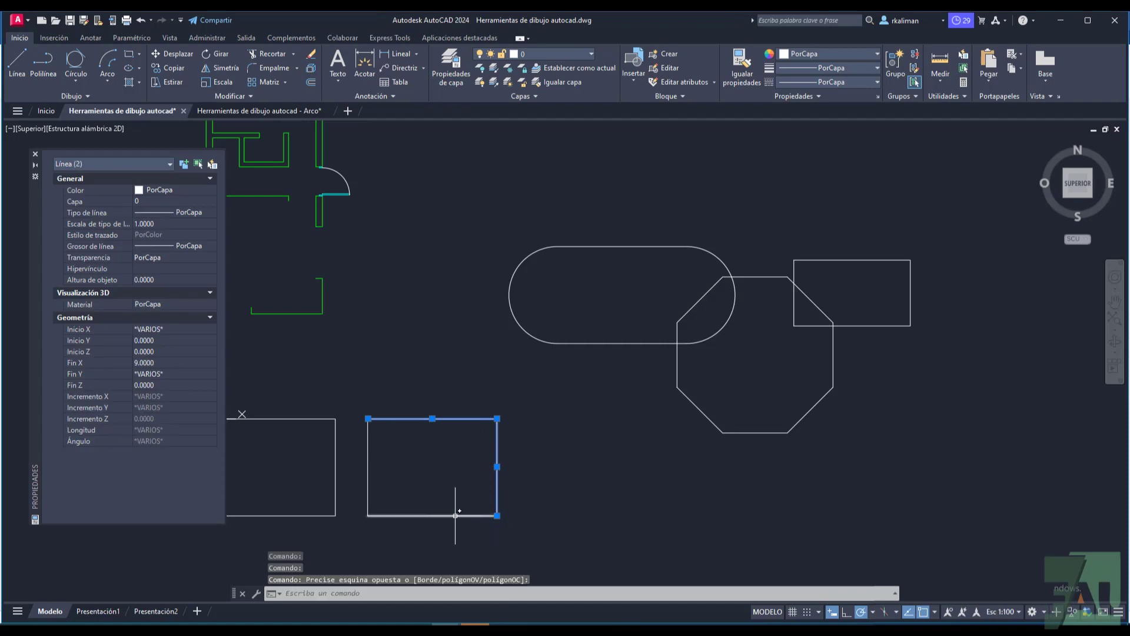
left_click(372, 467)
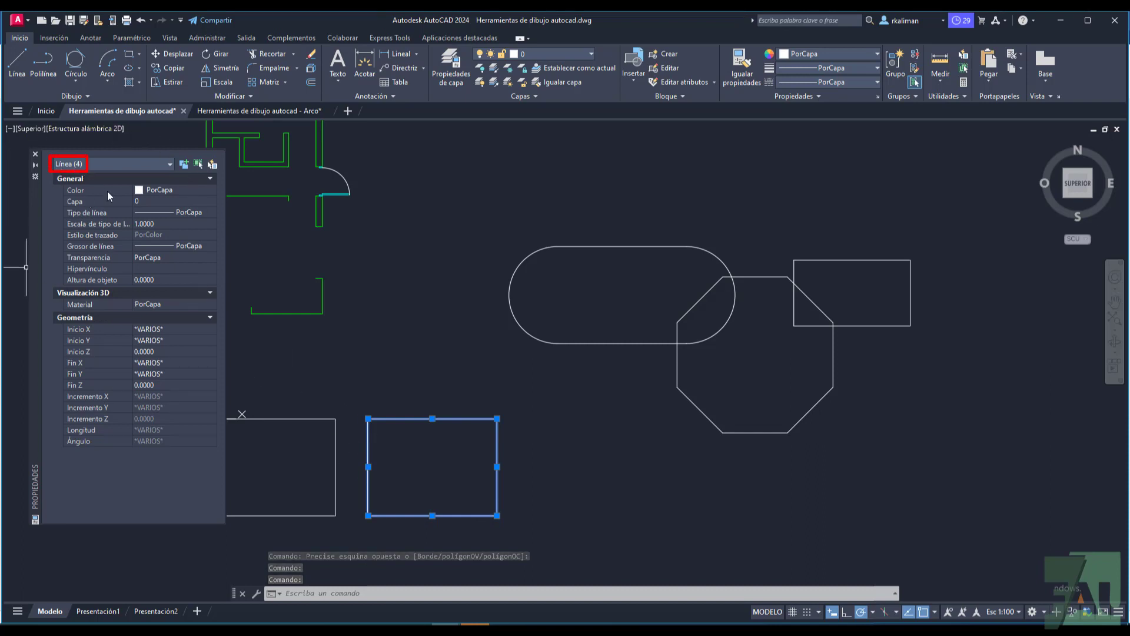
key("Escape")
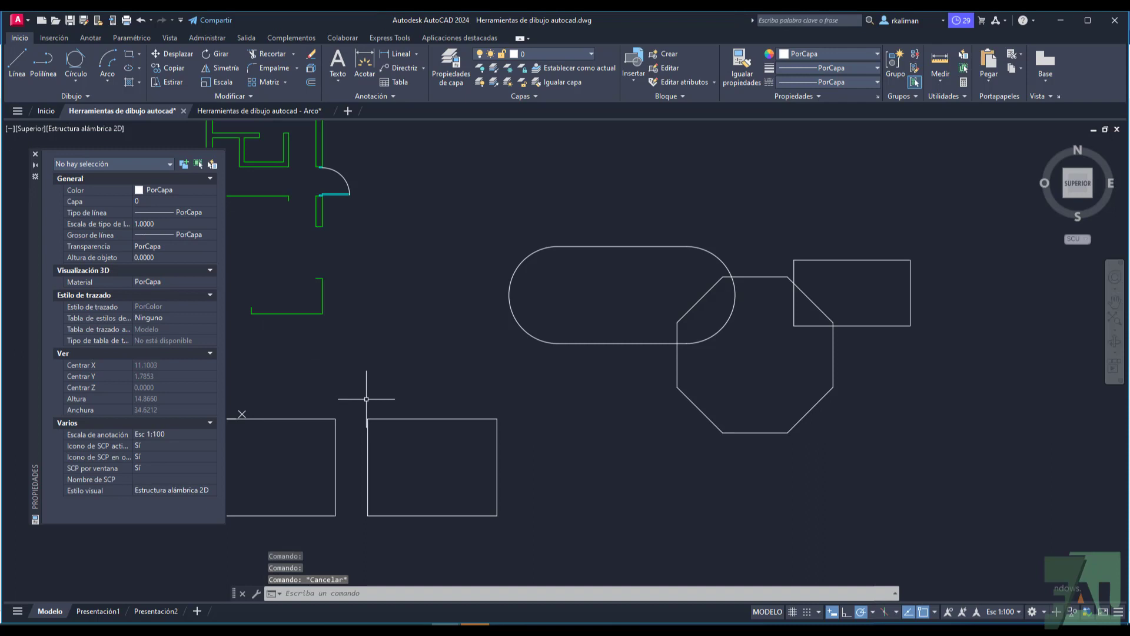
Step: Join the four separate lines of the exploded rectangle into one polyline and check its object type in the properties
left_click(362, 399)
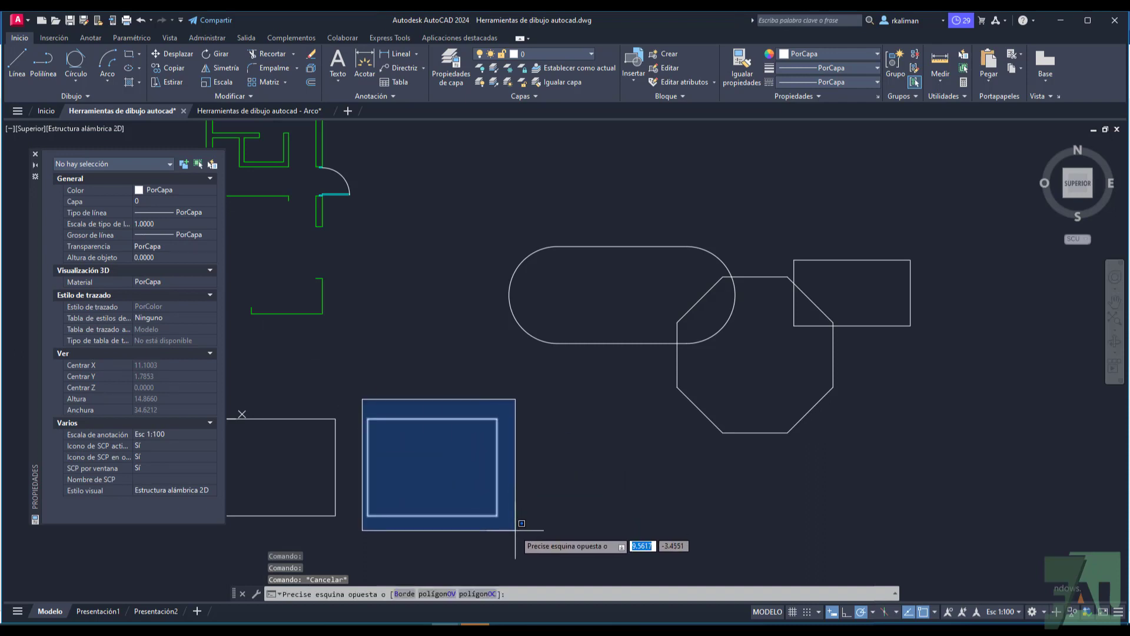
left_click(516, 529)
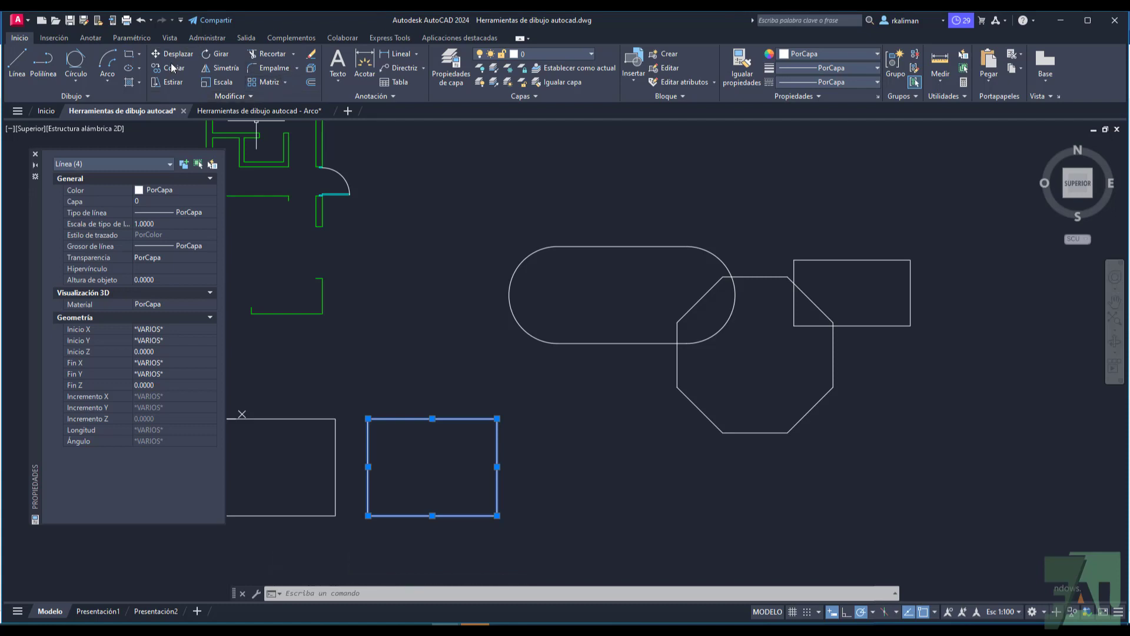
left_click(251, 97)
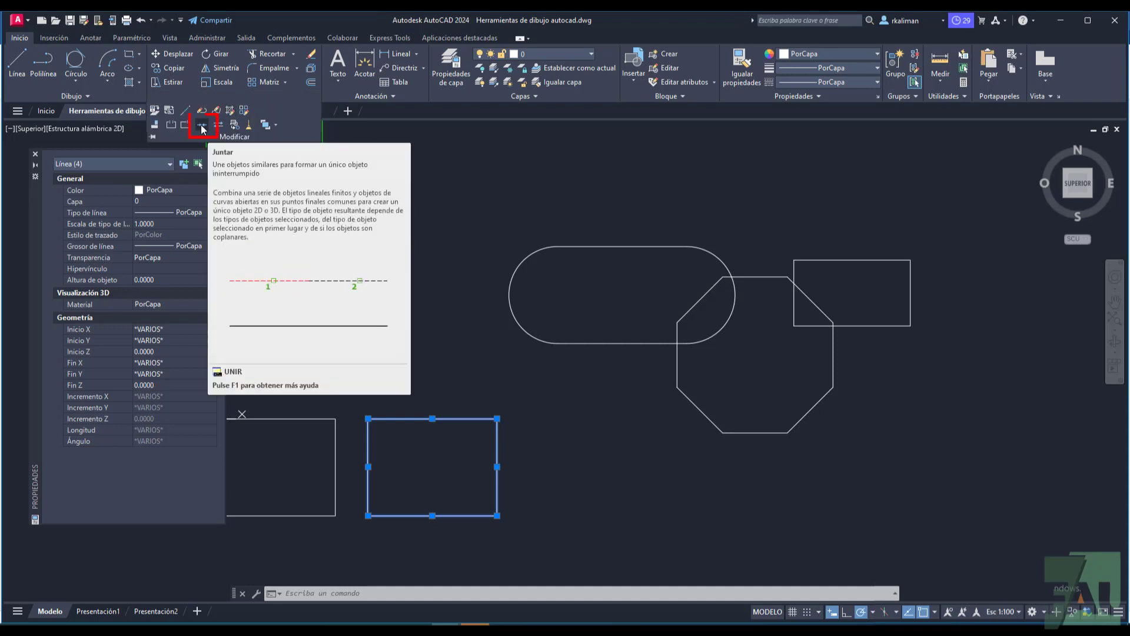
left_click(201, 126)
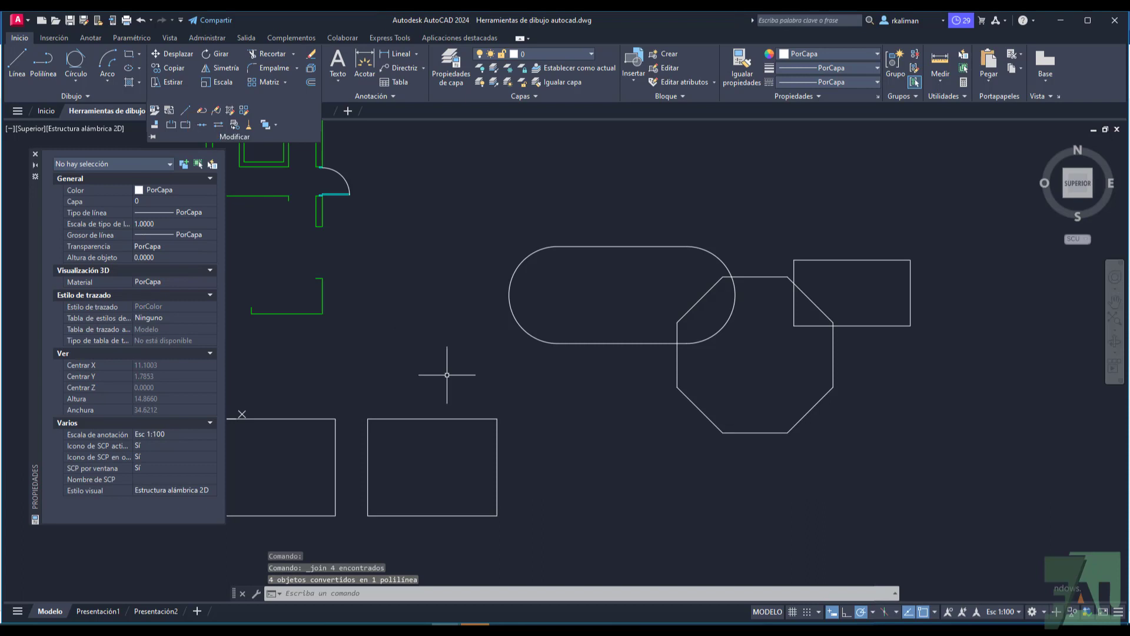
left_click(445, 419)
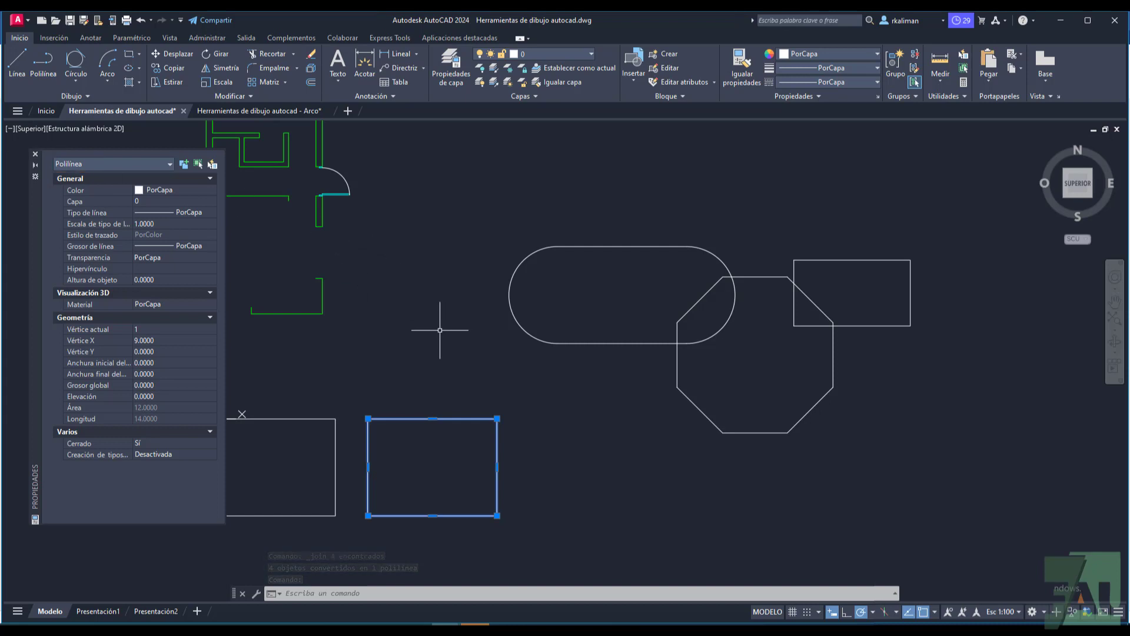
key("Escape")
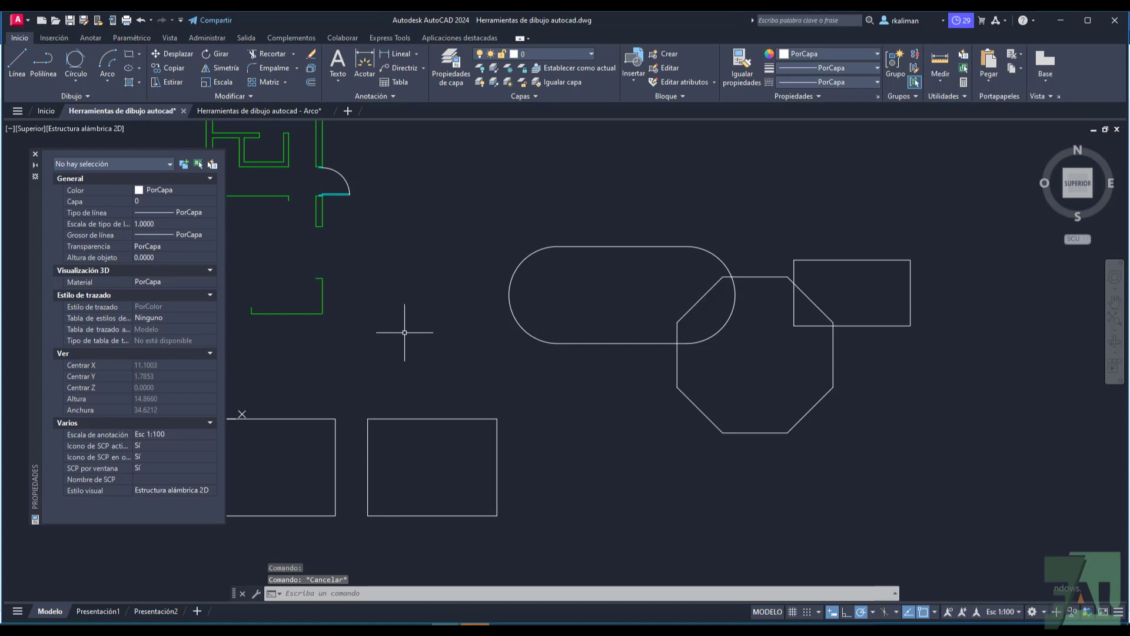
Step: Add a vertex to the joined polyline rectangle, placed below the middle of its bottom edge
left_click(434, 419)
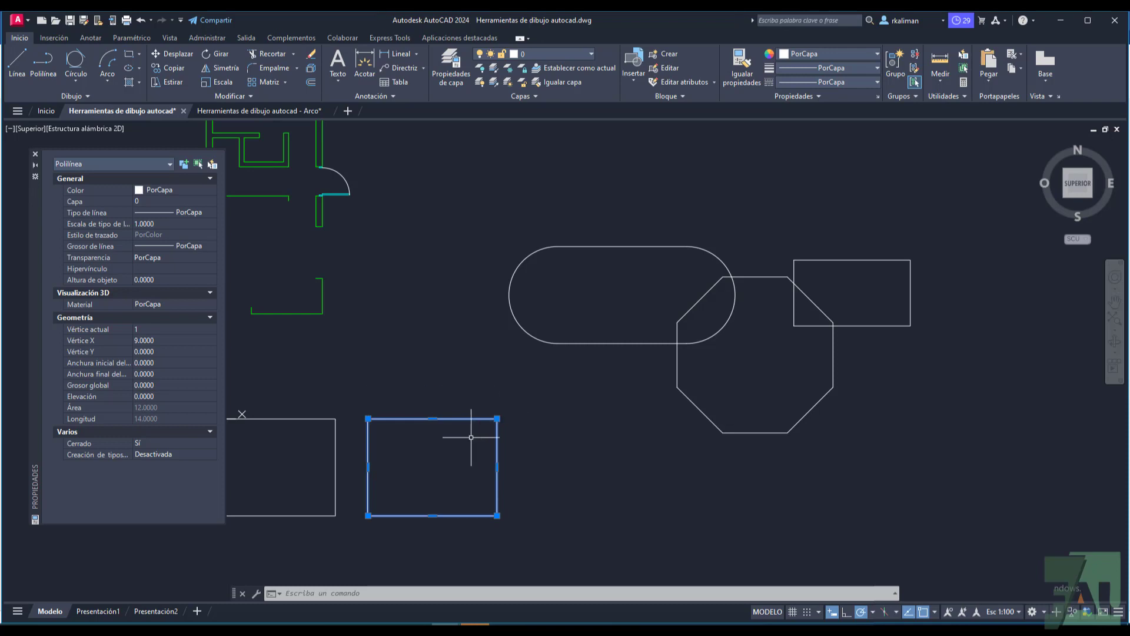
mouse_move(497, 516)
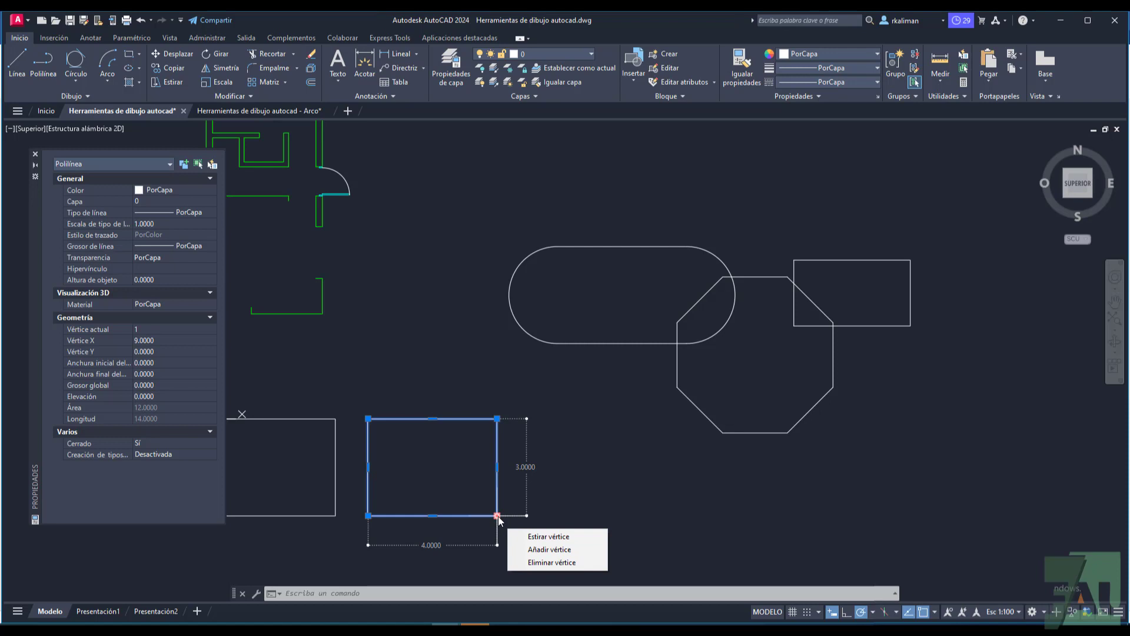
left_click(533, 538)
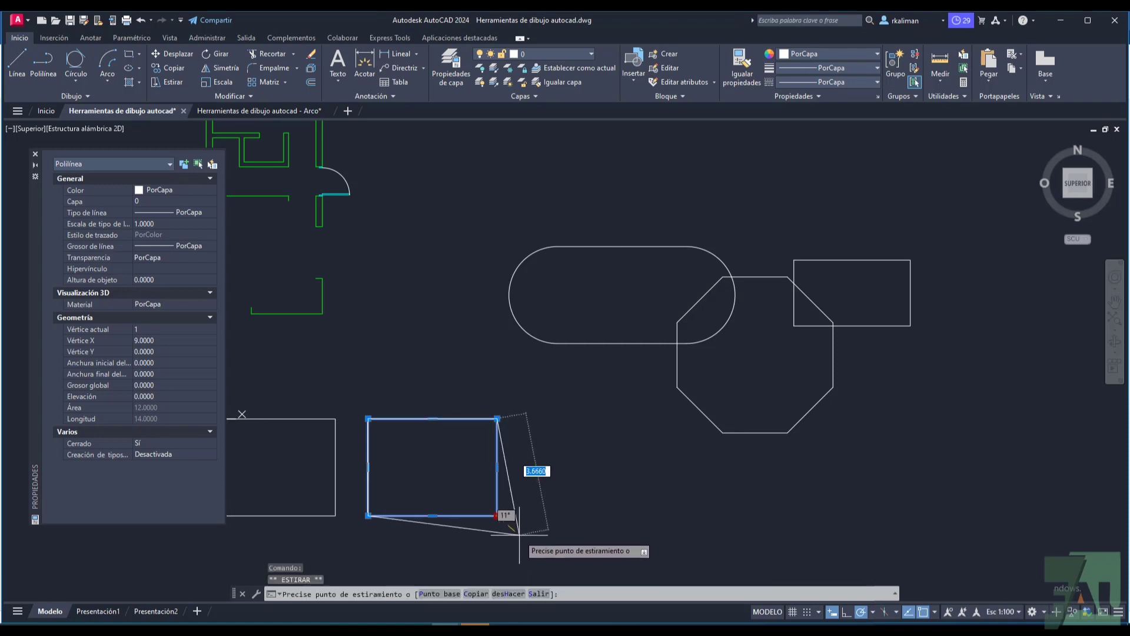
key("Escape")
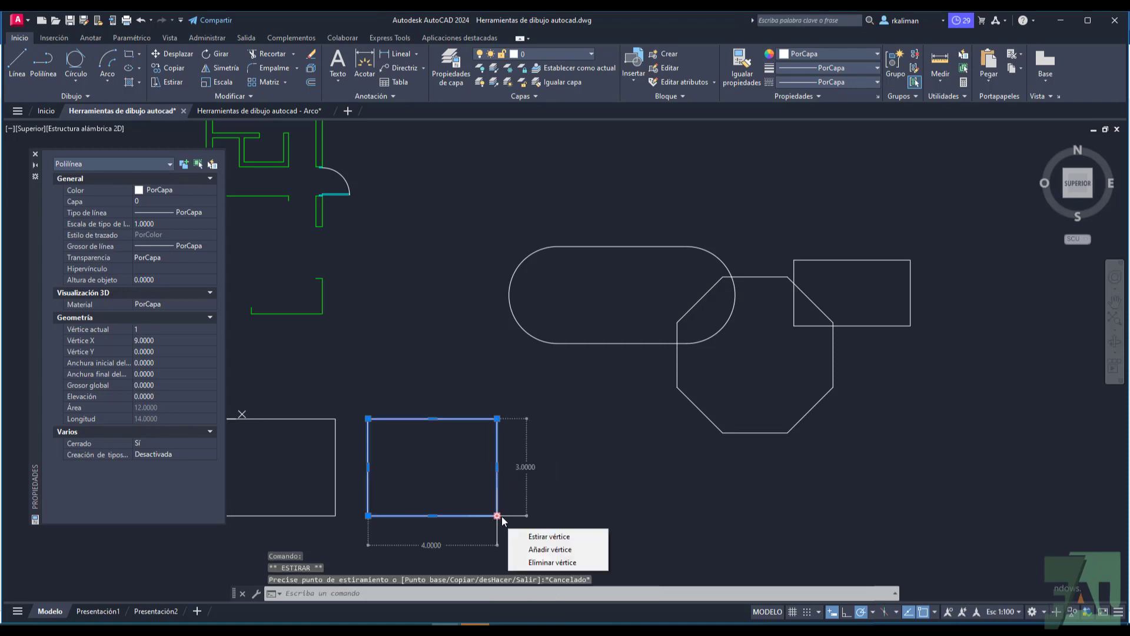
left_click(547, 550)
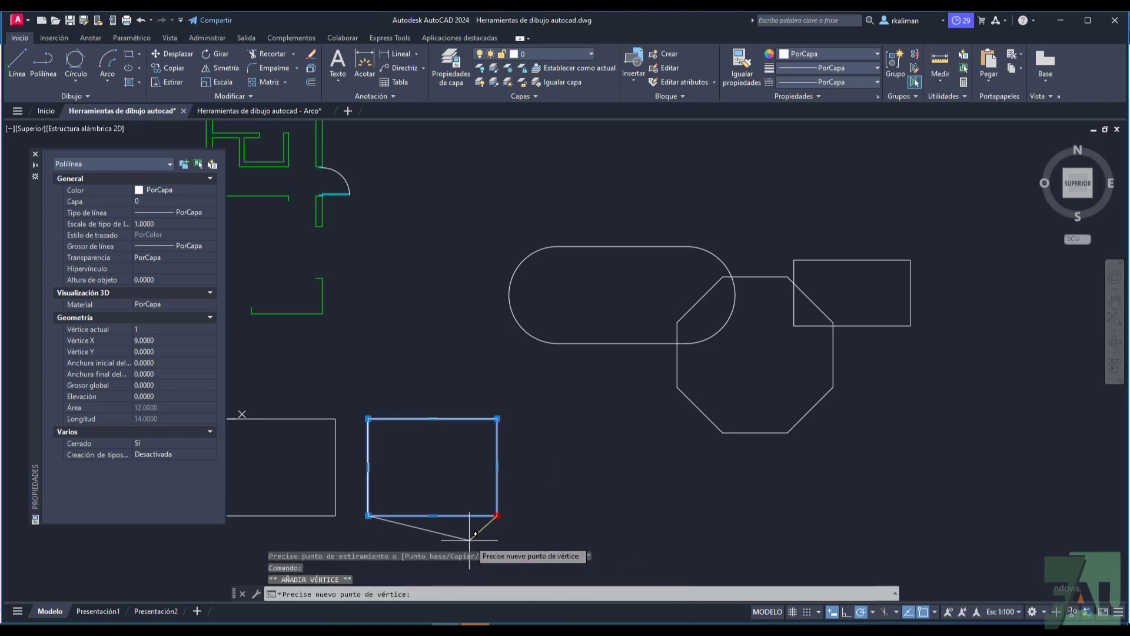
left_click(433, 538)
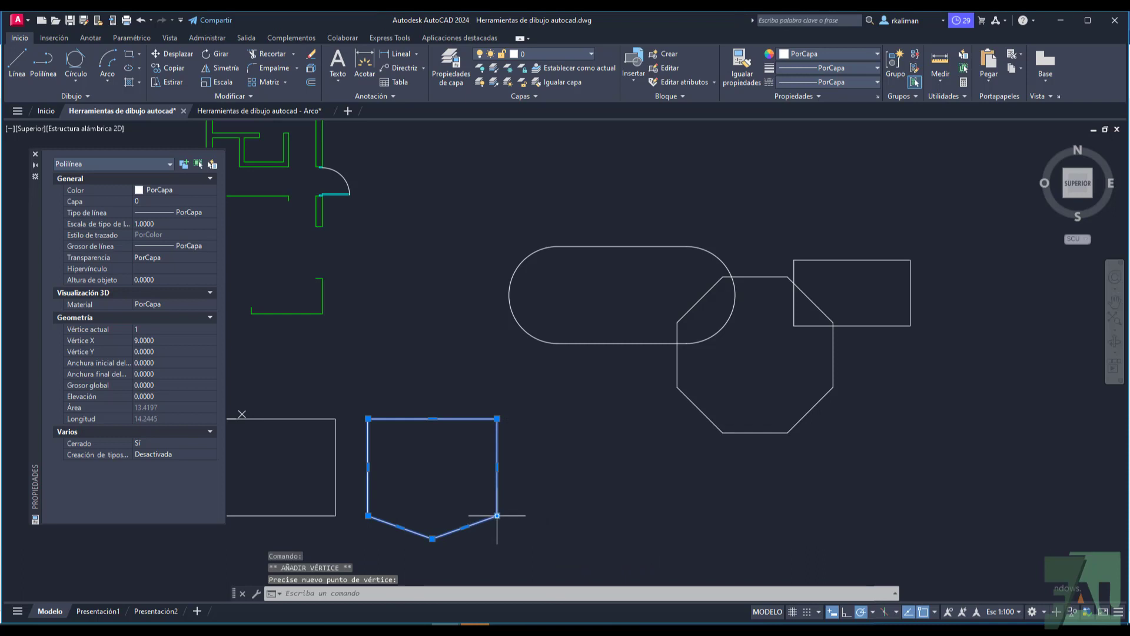
Step: Remove the vertex added below the polyline rectangle's bottom edge
mouse_move(497, 516)
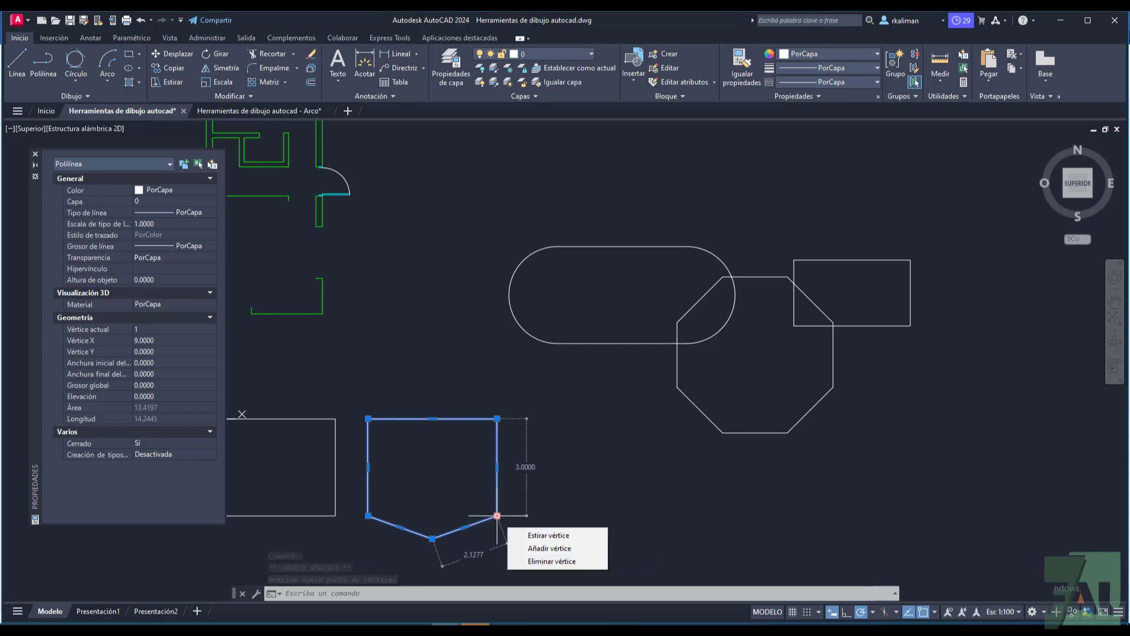
key("Escape")
left_click(439, 536)
mouse_move(432, 538)
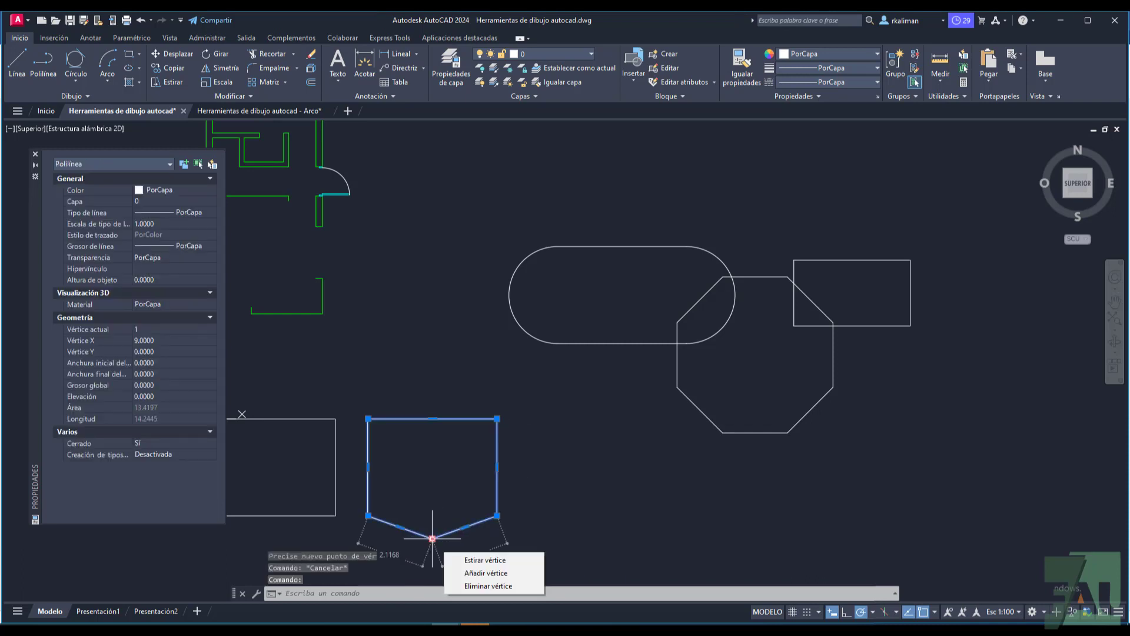
left_click(490, 585)
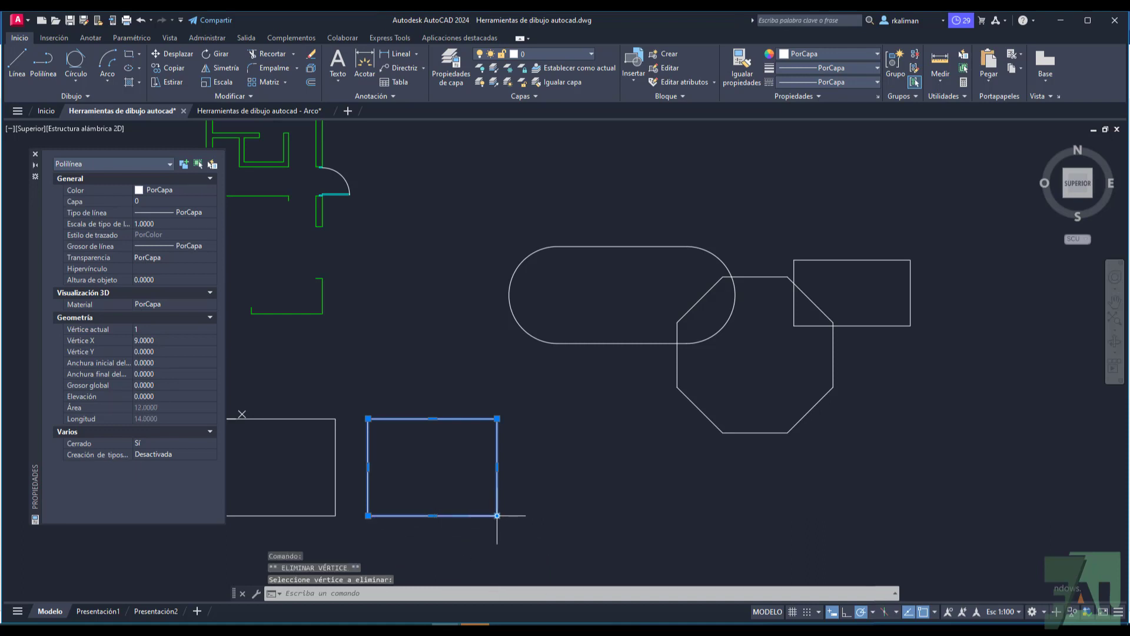
Step: Stretch the polyline's lower-right vertex straight down to make the vertical right side 4 units long
key("Escape")
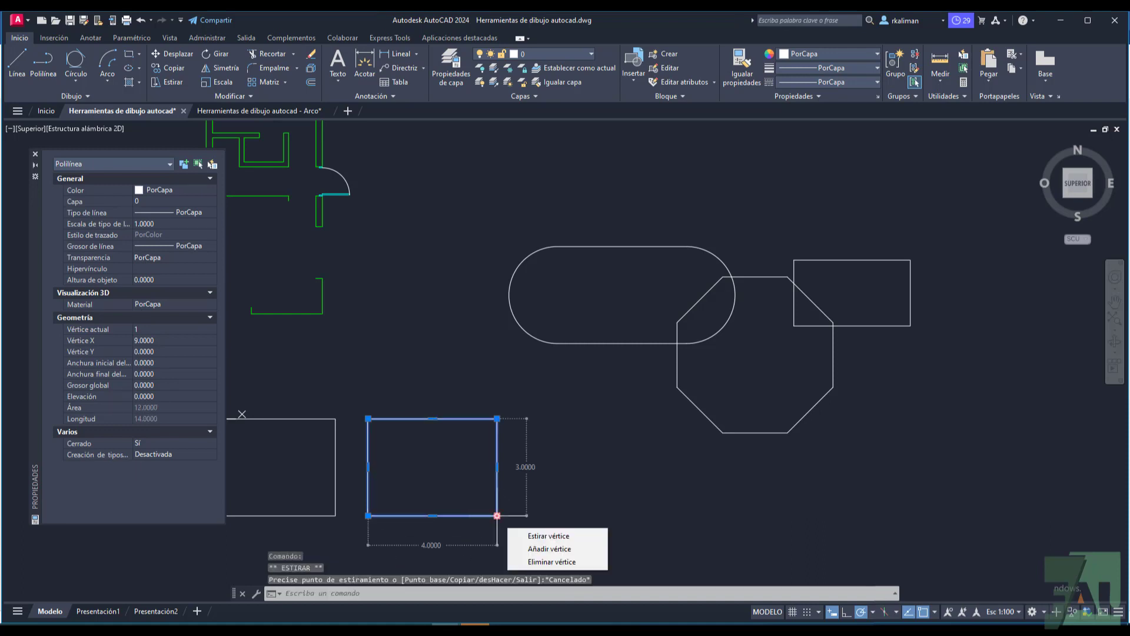
left_click(497, 515)
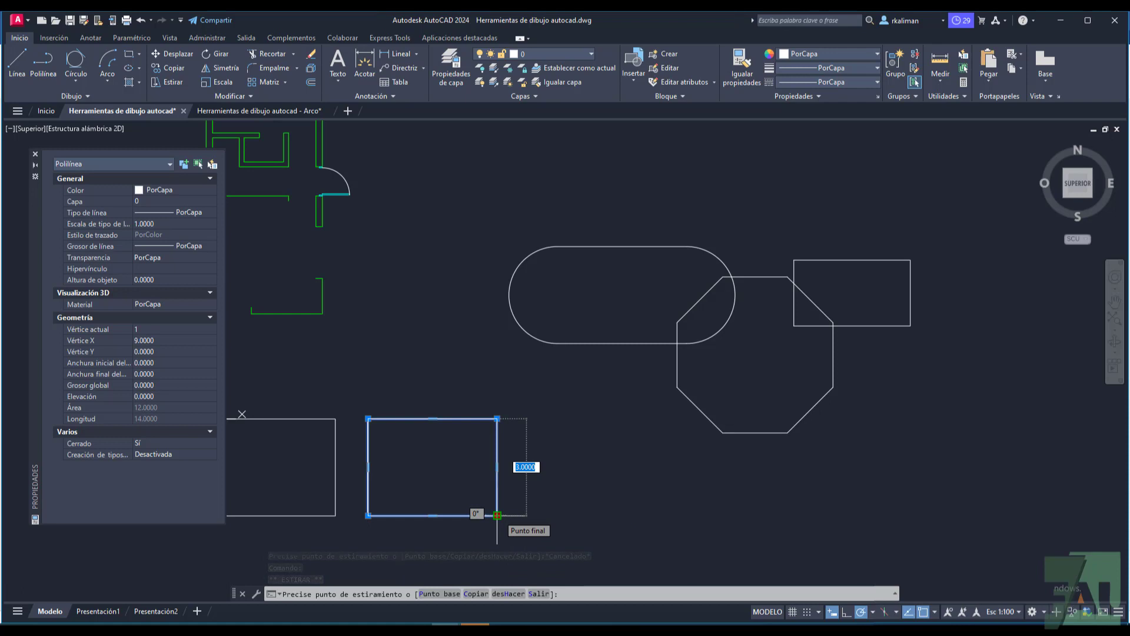
type("4")
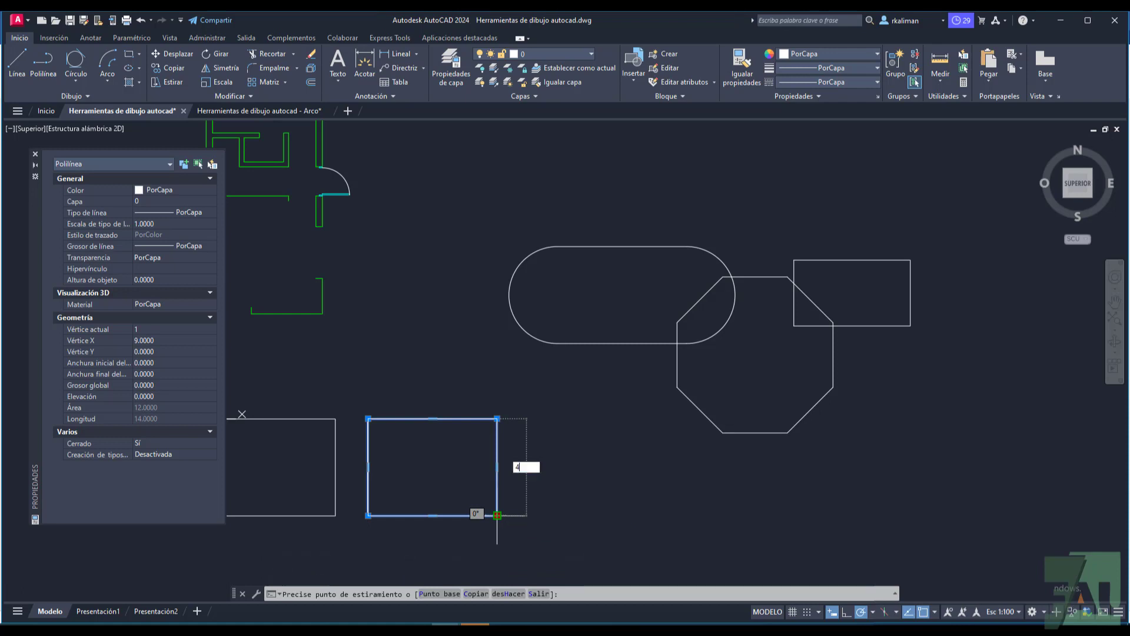
key("Return")
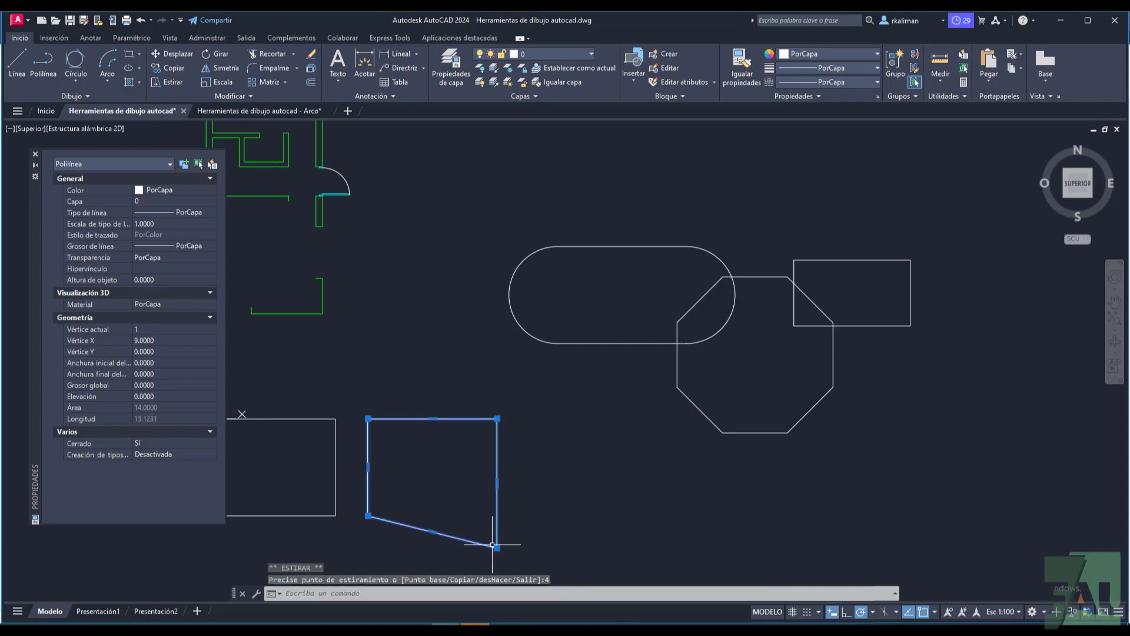
Step: Move the polyline's lower-right vertex up and outward to the right, and stretch its top edge up about 1 unit
left_click(497, 547)
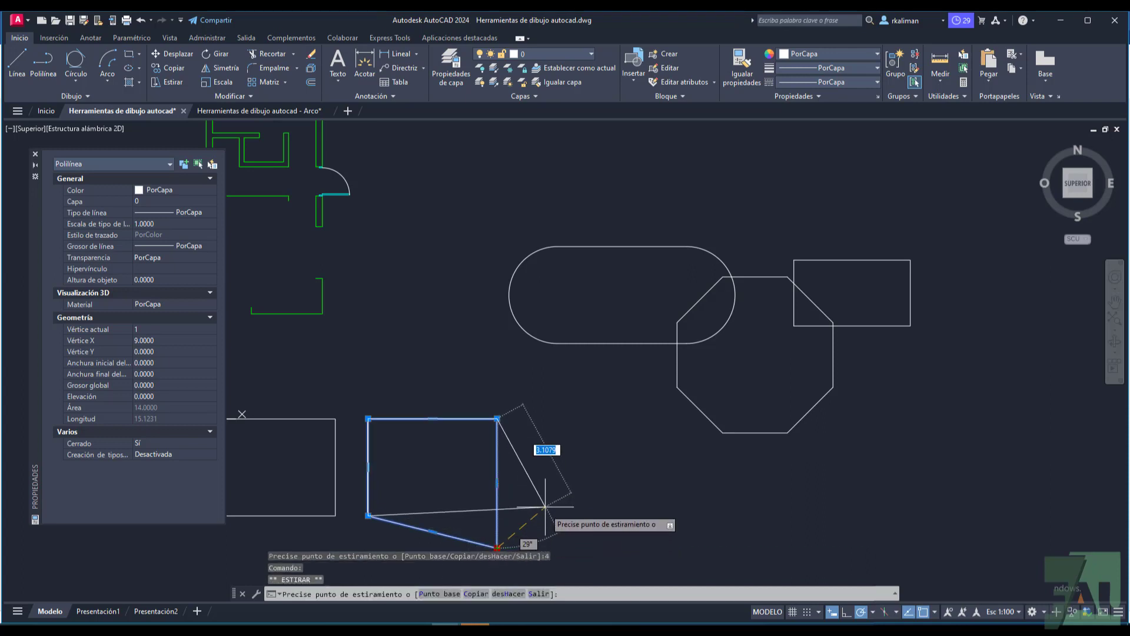
left_click(541, 486)
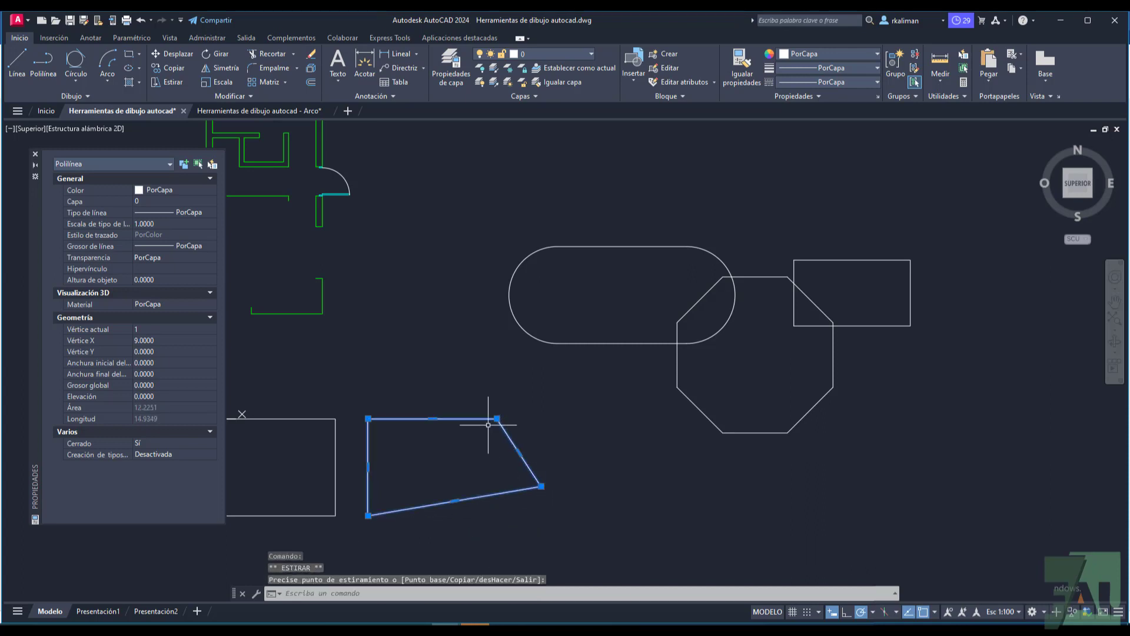
mouse_move(433, 419)
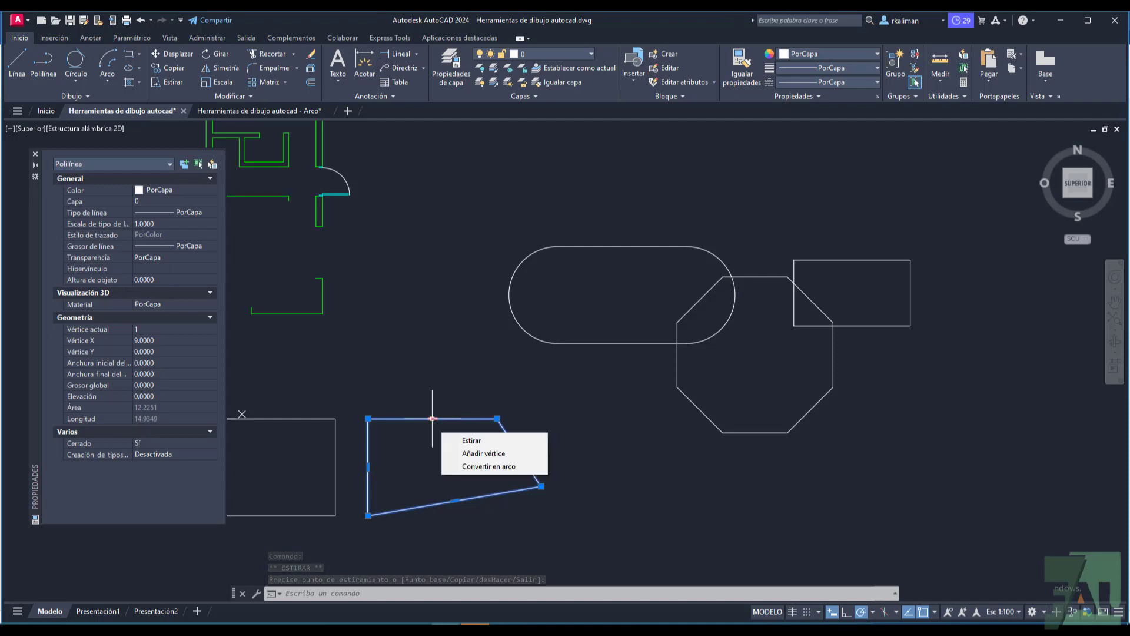
left_click(432, 418)
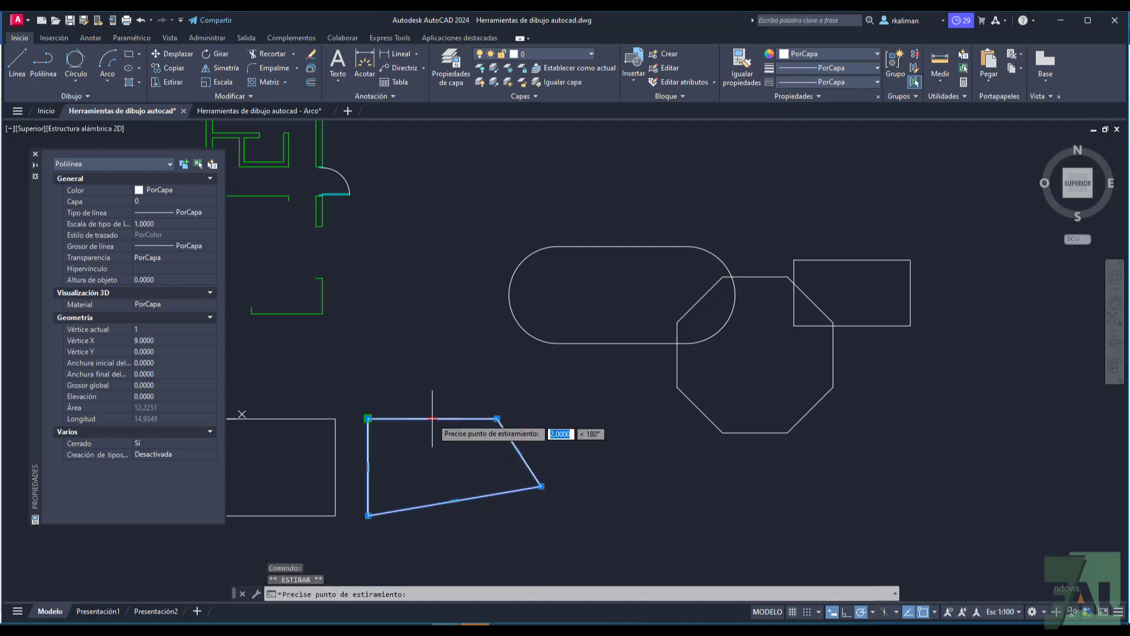
left_click(433, 386)
Step: Add a vertex to the polyline's top edge, about 1.1 units straight above the edge's midpoint
mouse_move(432, 387)
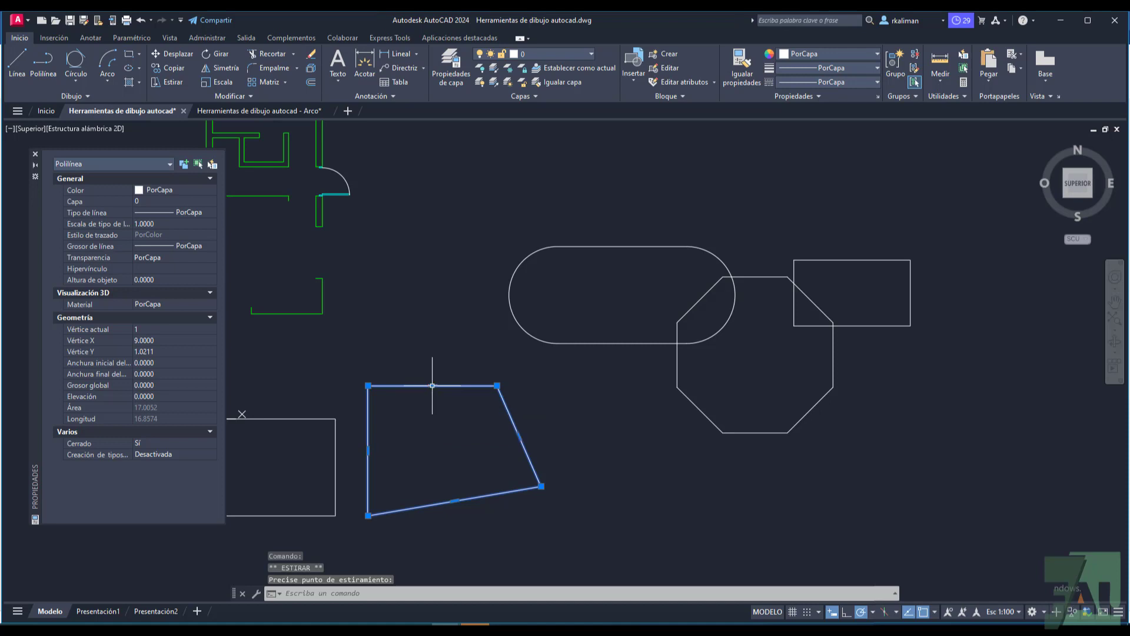
key("Escape")
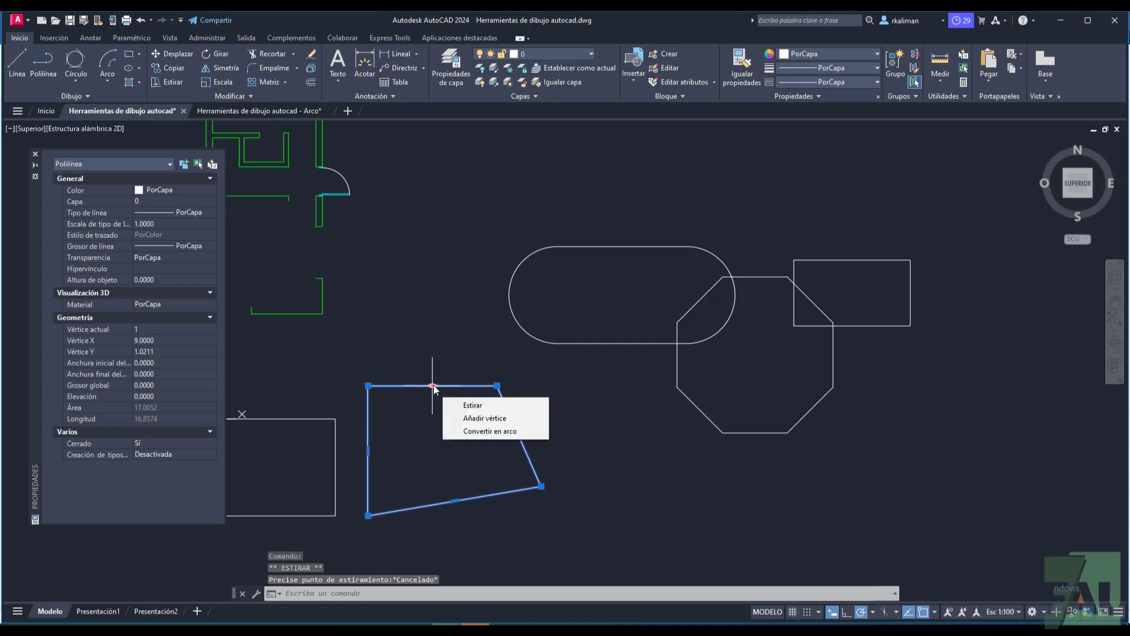
left_click(466, 417)
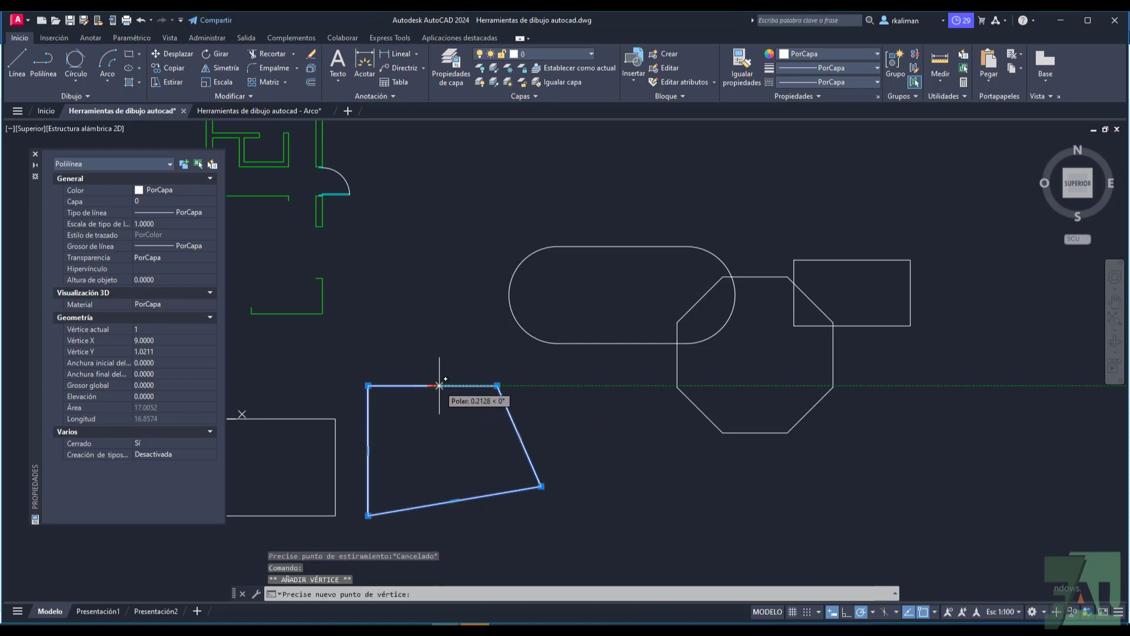
left_click(432, 349)
key("Escape")
Step: Convert the sloping segment left of the polyline's new peak into an arc bulging outward by about 0.5 units
left_click(404, 366)
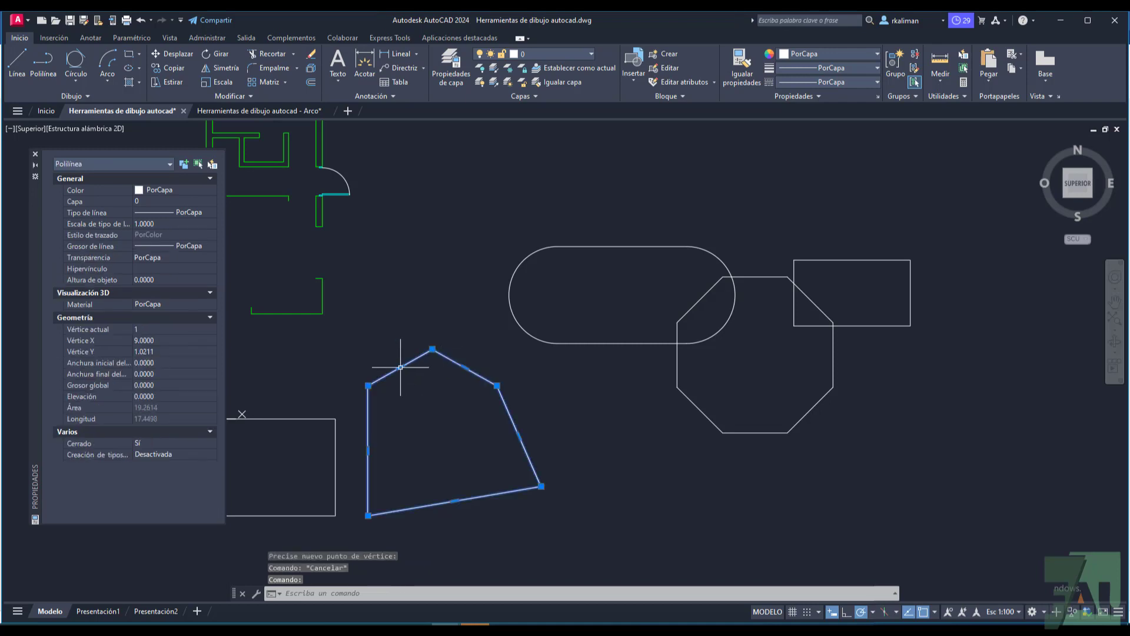
mouse_move(400, 368)
left_click(453, 410)
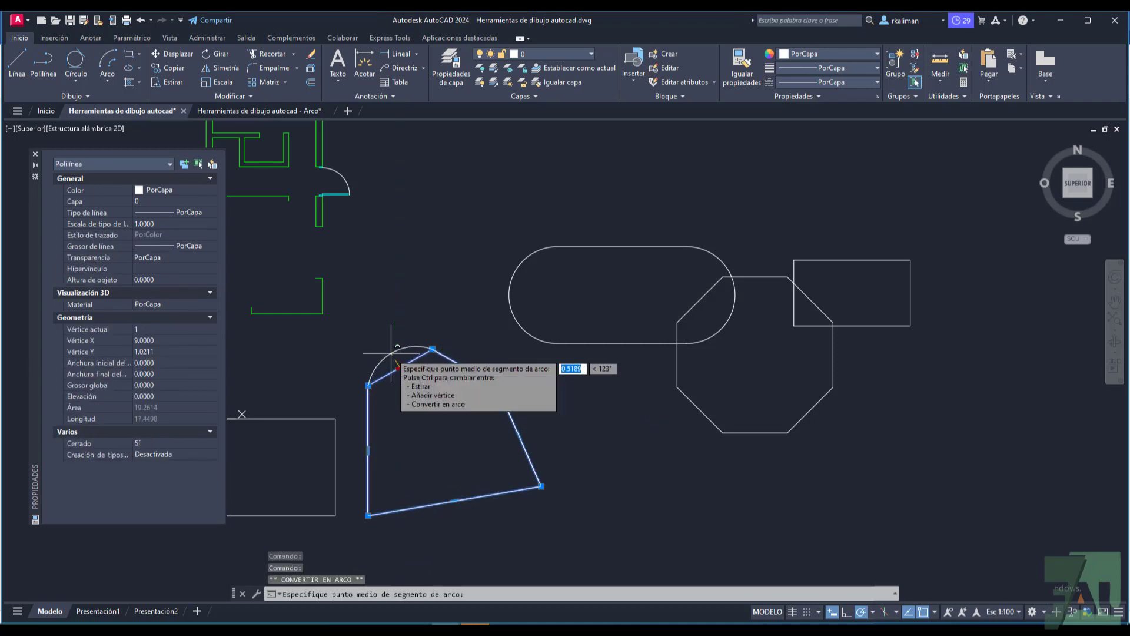
left_click(390, 354)
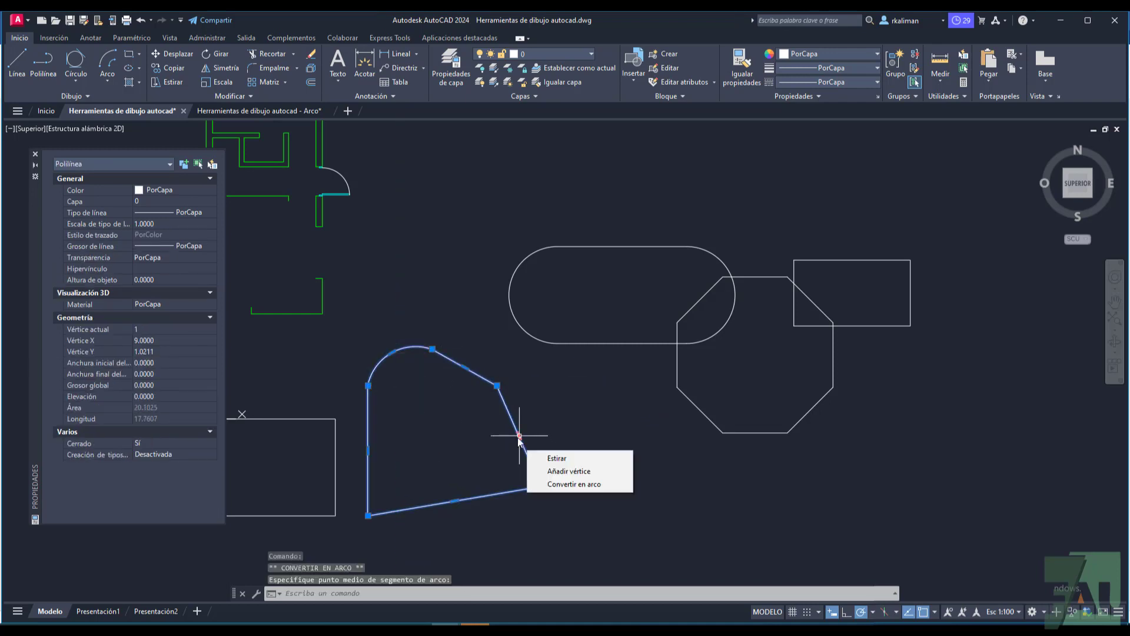
Step: Convert the polyline's slanted right-hand segment into an arc bulging outward to the right
left_click(519, 436)
key("Escape")
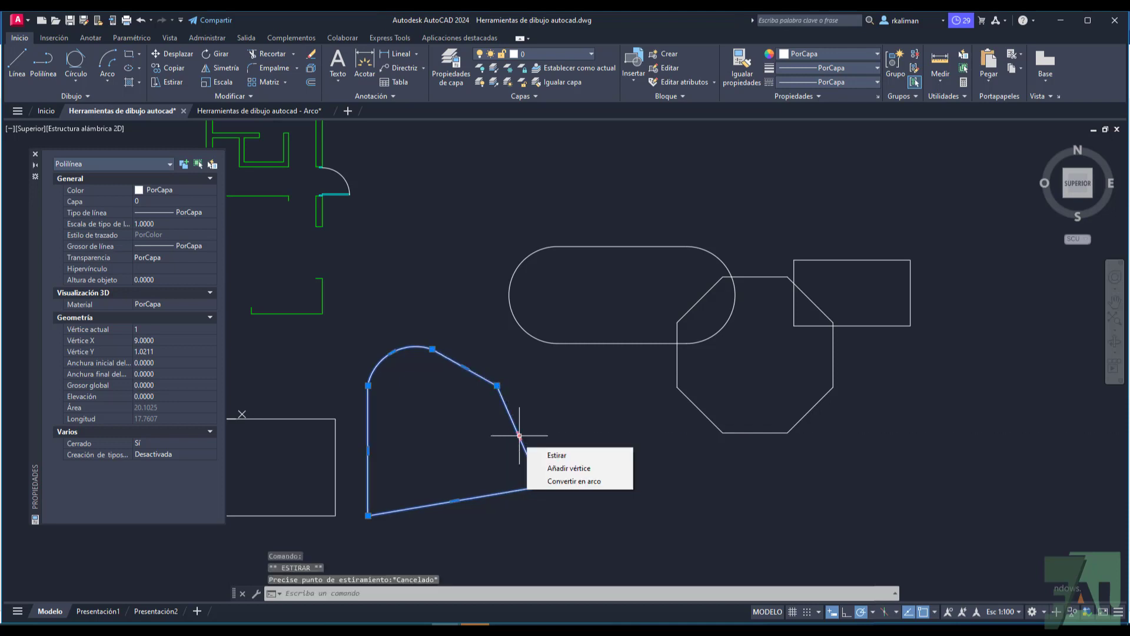
left_click(553, 481)
left_click(544, 447)
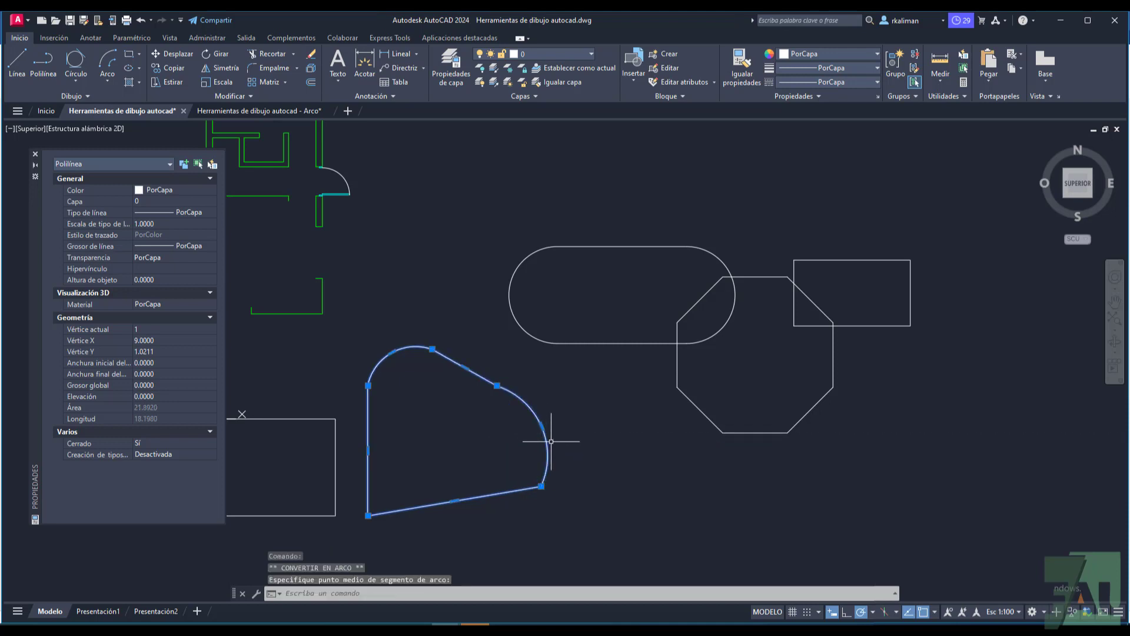